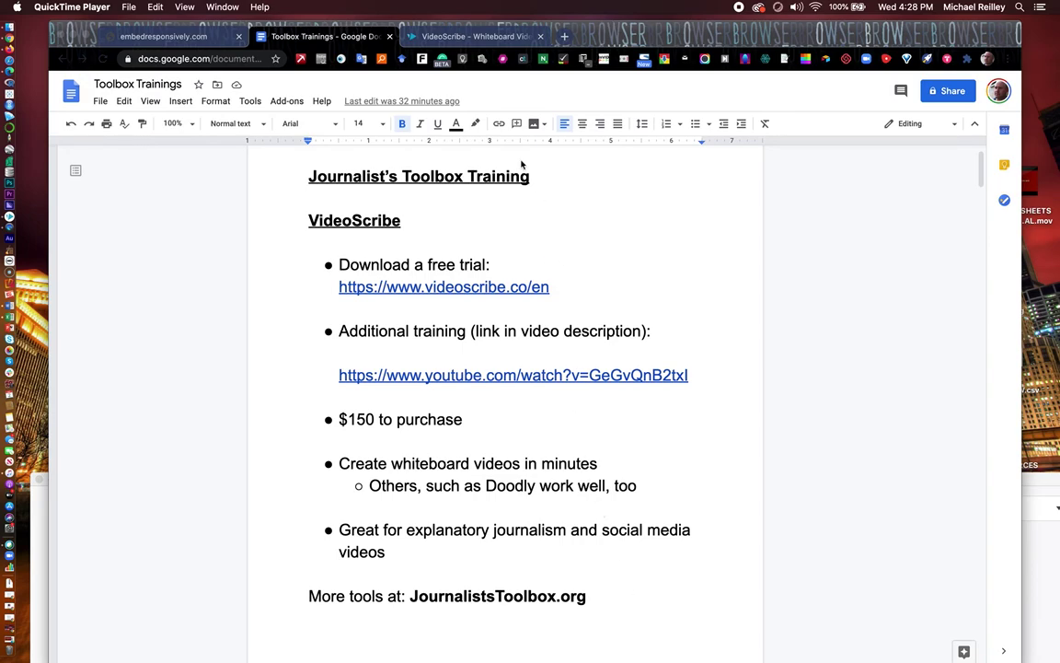
- Open the VideoScribe website next to the Toolbox Trainings notes
click(468, 35)
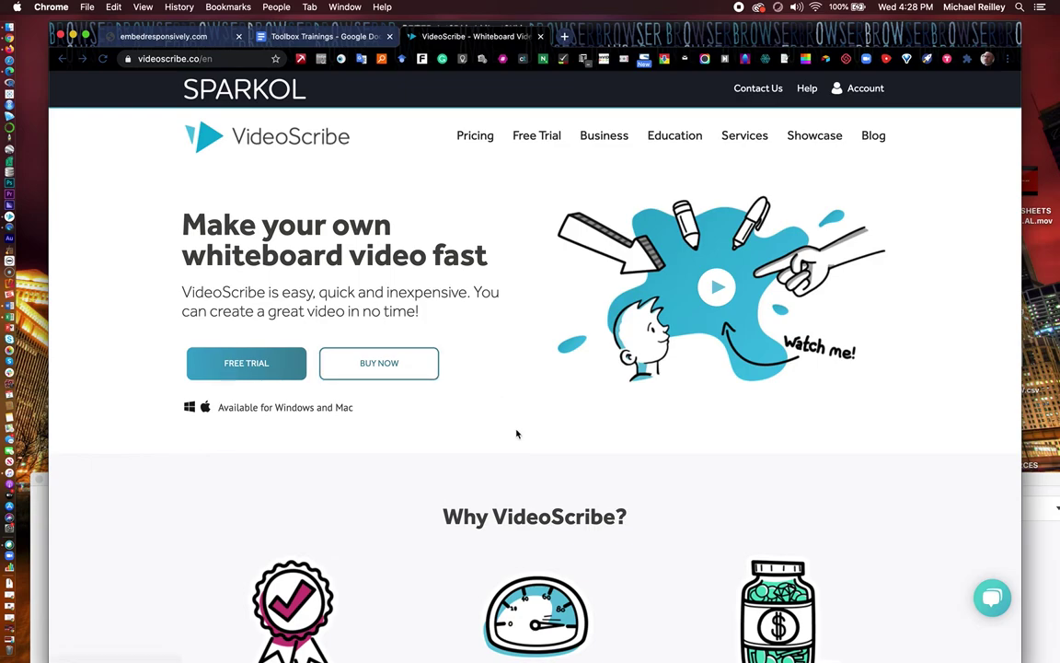
scroll(516, 433, down, 2)
scroll(516, 434, down, 3)
scroll(516, 433, down, 5)
scroll(516, 434, down, 5)
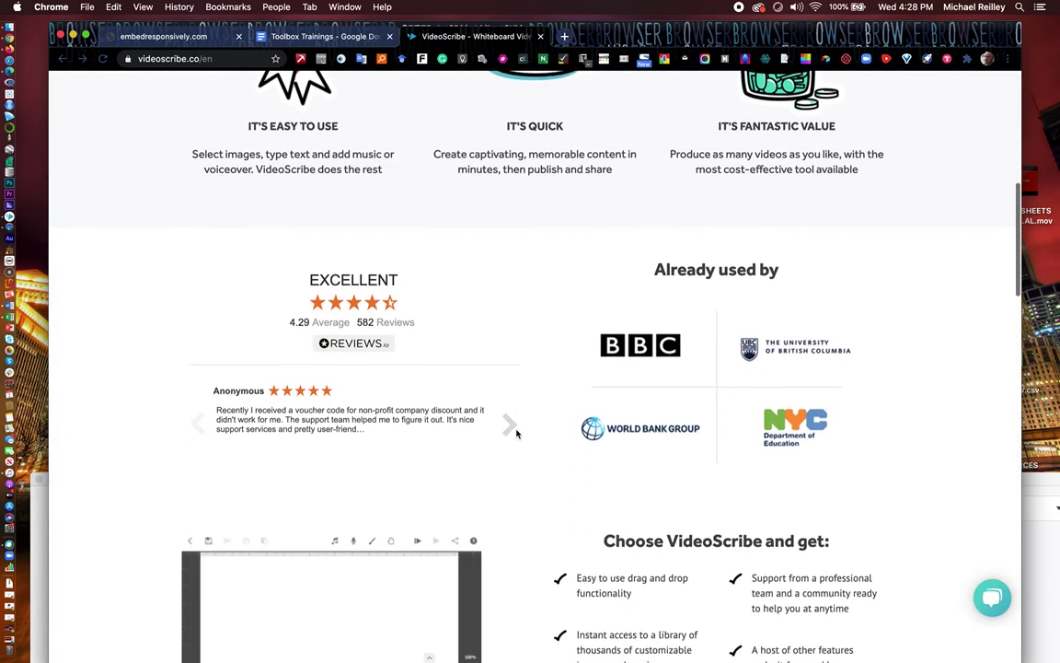
scroll(516, 434, down, 1)
scroll(517, 434, down, 2)
scroll(516, 434, down, 2)
scroll(517, 433, down, 3)
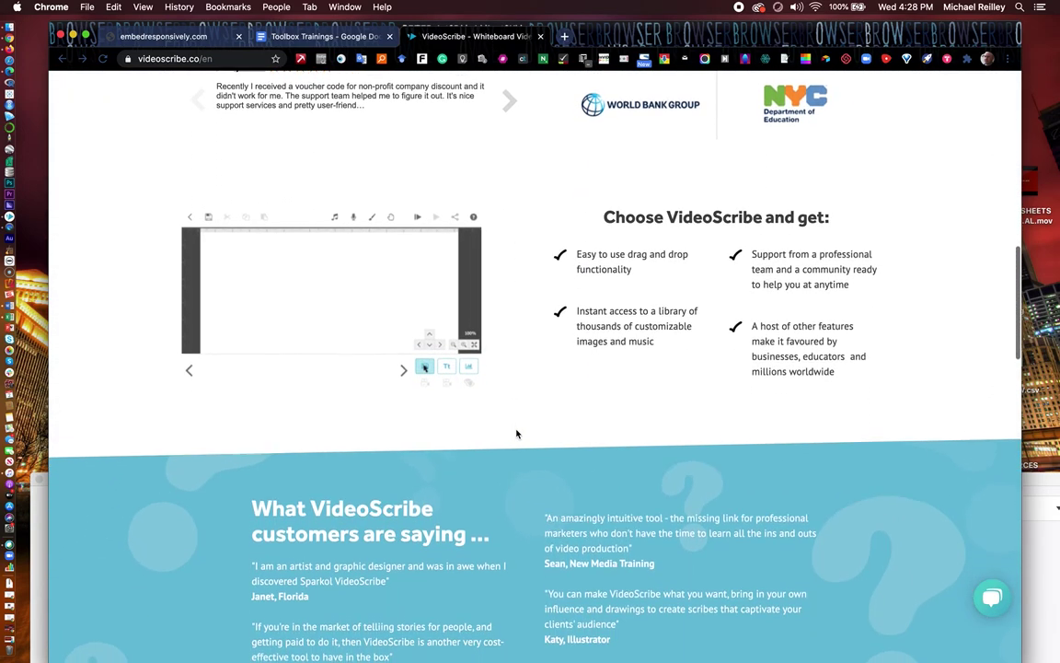
scroll(517, 433, down, 1)
scroll(516, 433, down, 1)
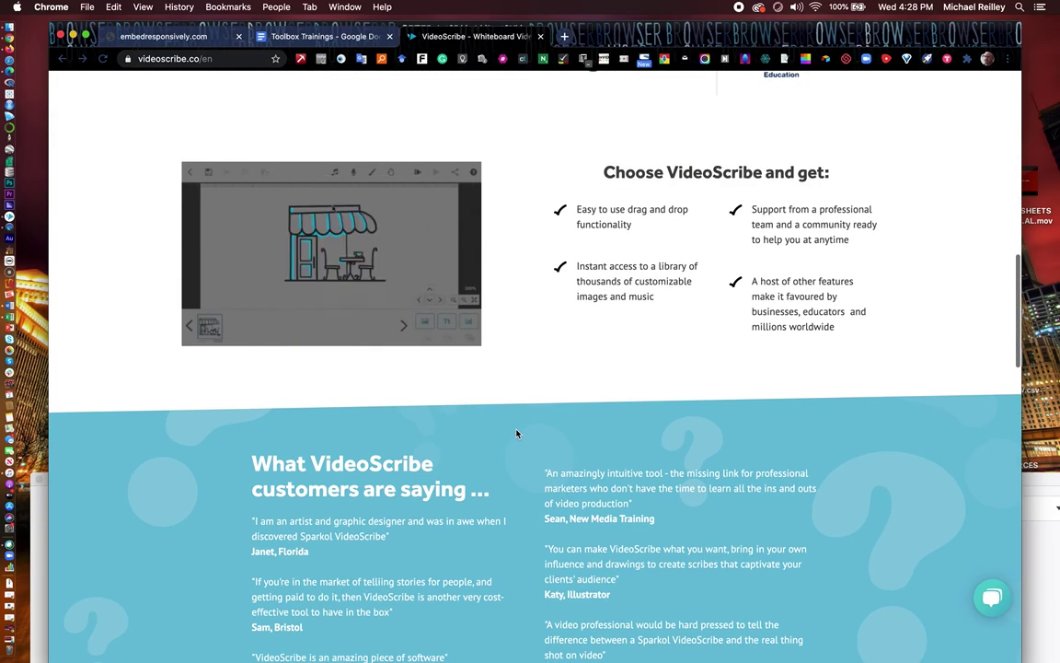
scroll(516, 434, down, 2)
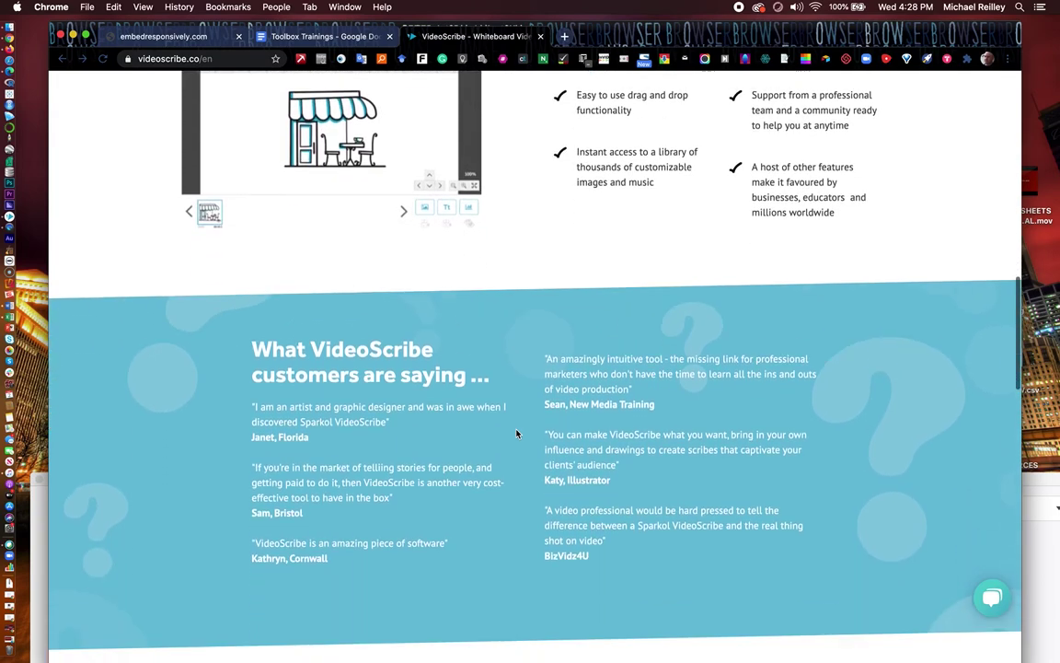
scroll(516, 433, down, 3)
scroll(516, 433, down, 3)
scroll(516, 433, down, 1)
scroll(517, 433, down, 1)
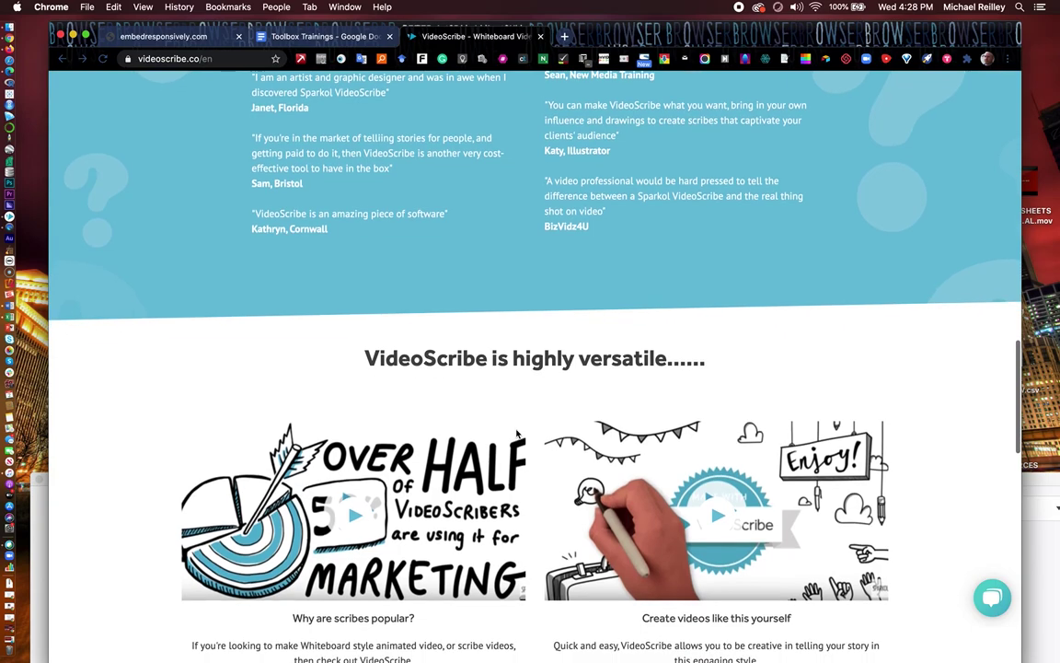
scroll(517, 434, down, 1)
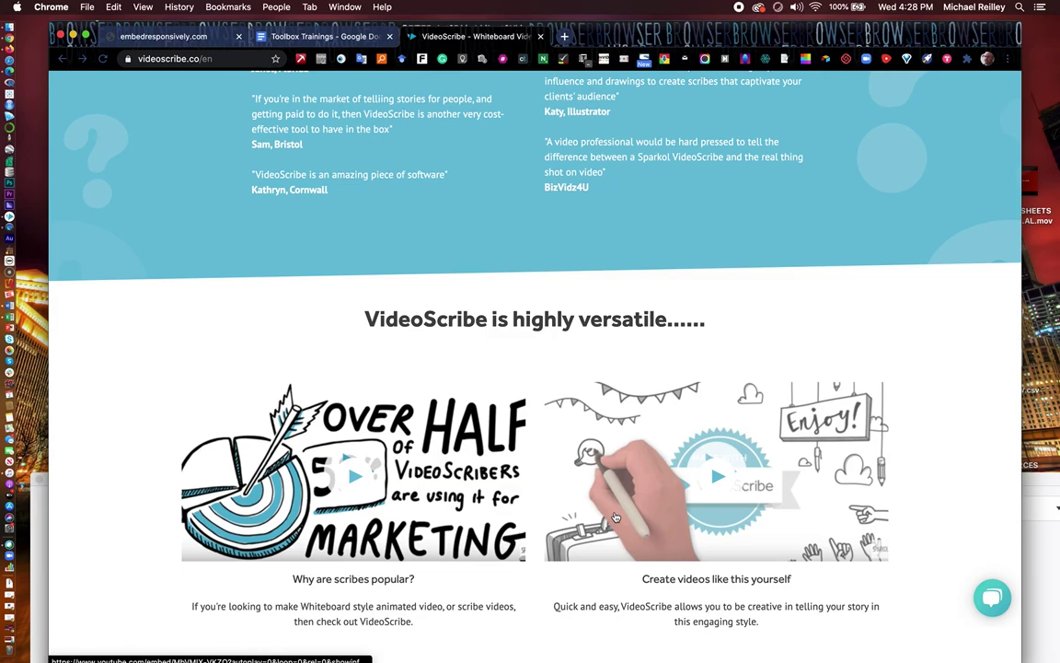
scroll(615, 518, down, 5)
scroll(615, 518, down, 2)
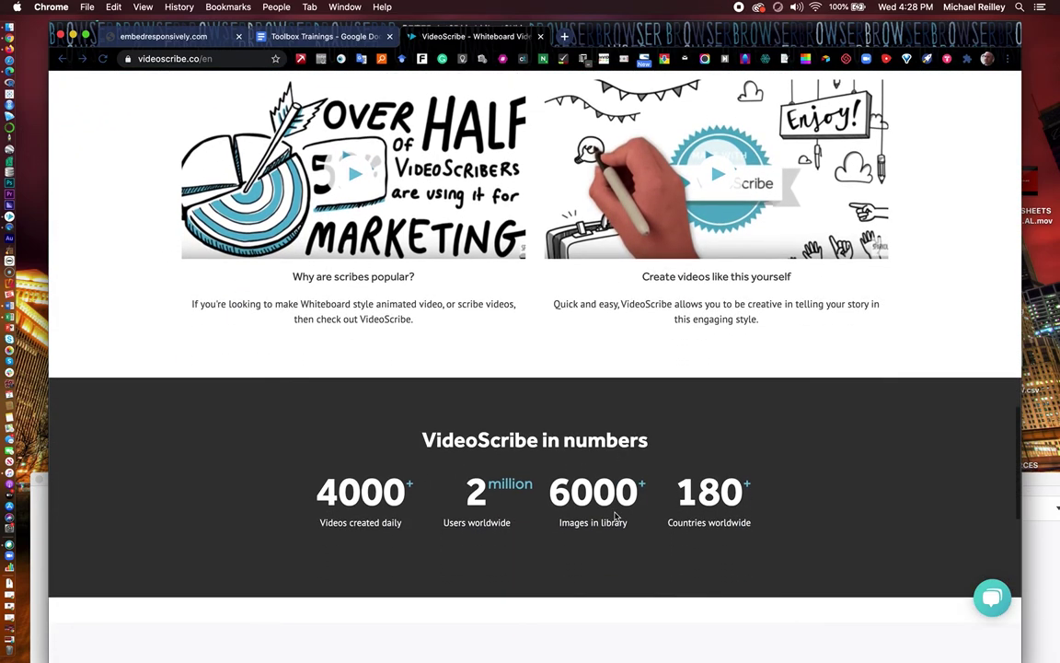
scroll(615, 517, up, 6)
scroll(615, 517, up, 4)
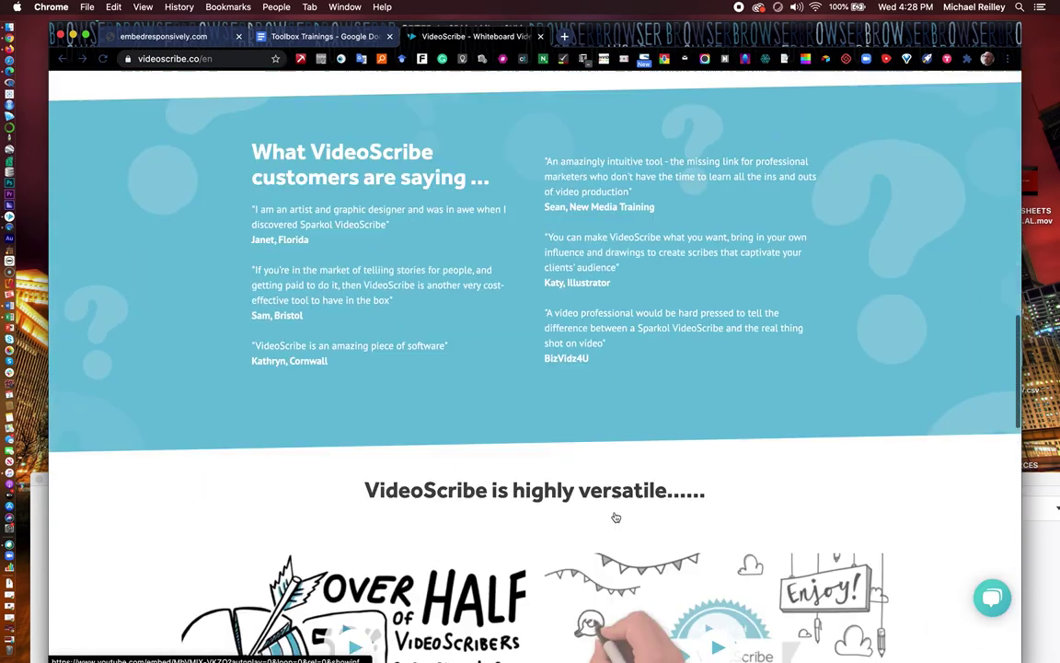
scroll(616, 517, up, 6)
scroll(616, 518, up, 10)
scroll(615, 517, up, 7)
scroll(616, 517, up, 5)
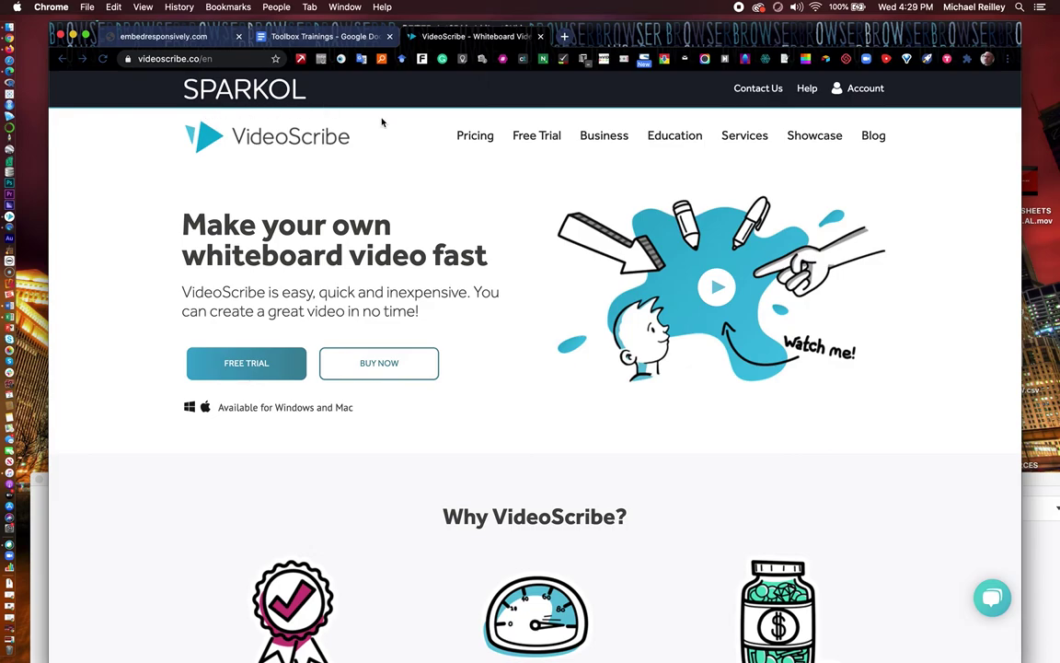
click(343, 38)
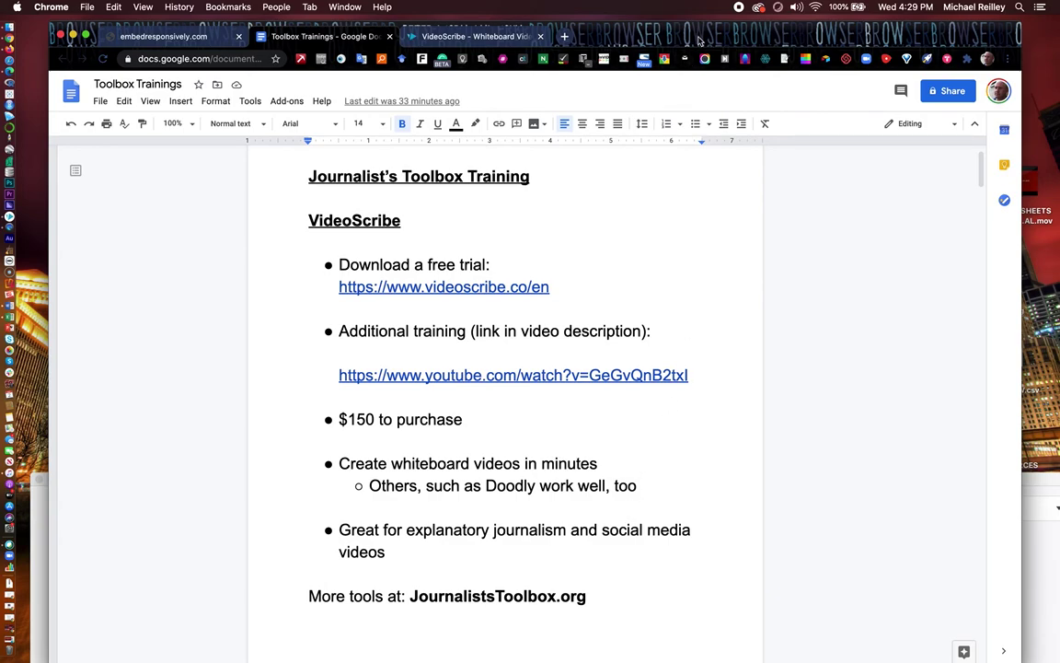
- Hide Chrome, move VideoScribe to the top of the screen, and show the Template Scribes gallery
click(74, 35)
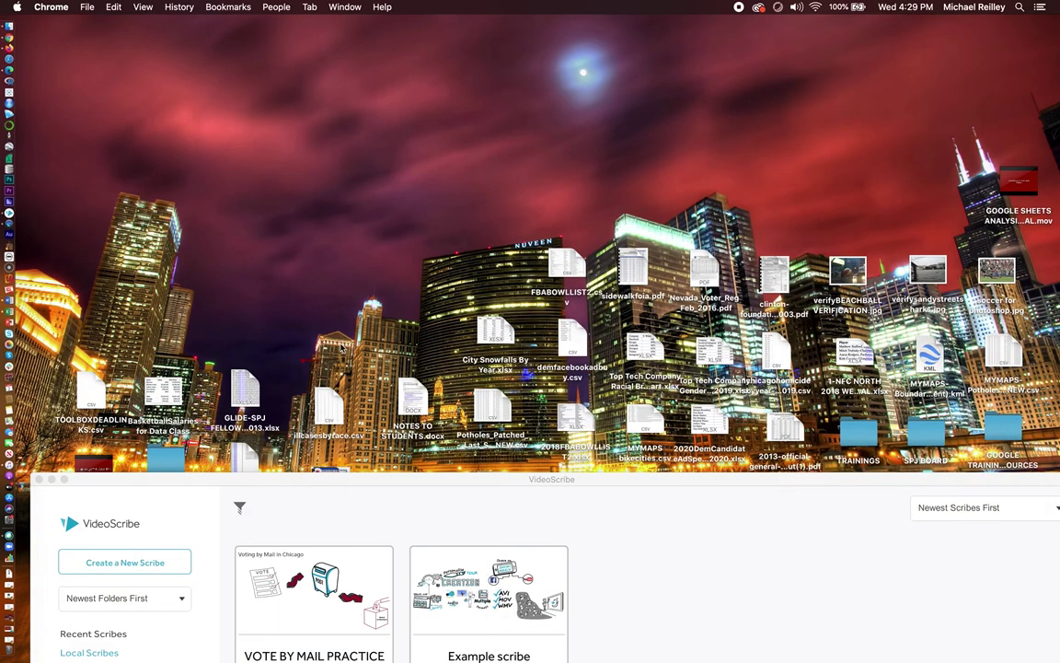
drag(379, 480, 399, 35)
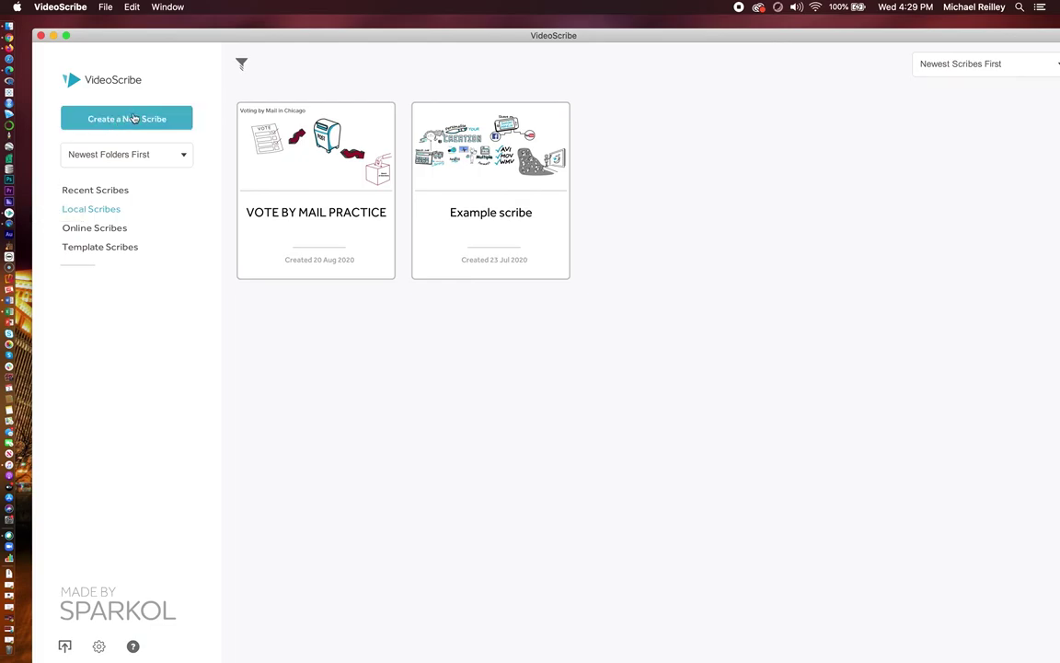
click(107, 248)
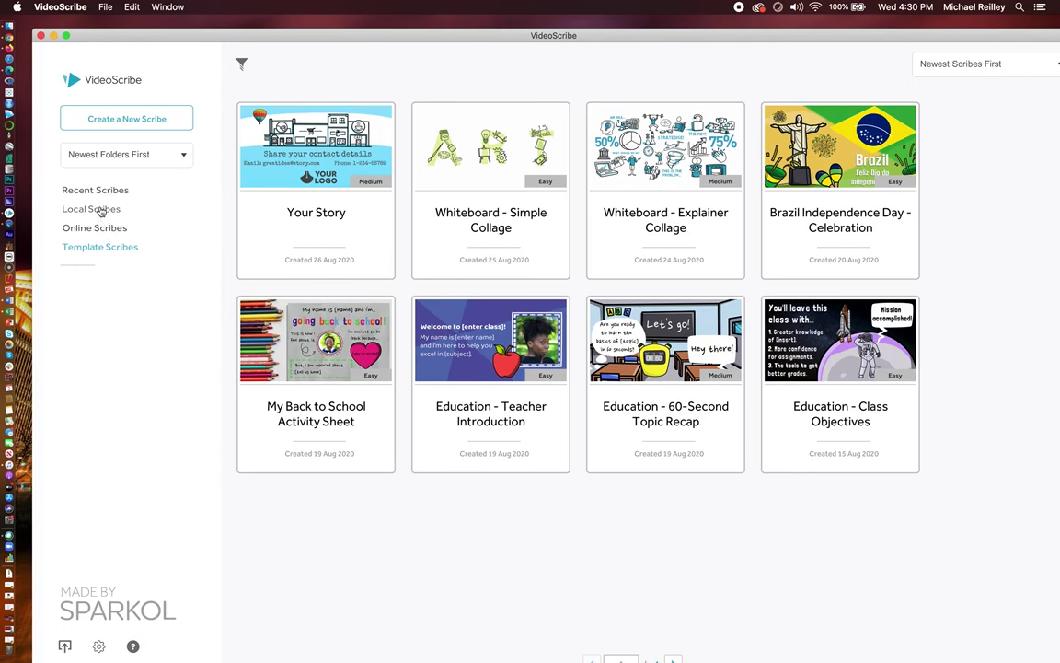
- Switch the VideoScribe library to the Local Scribes list
click(101, 211)
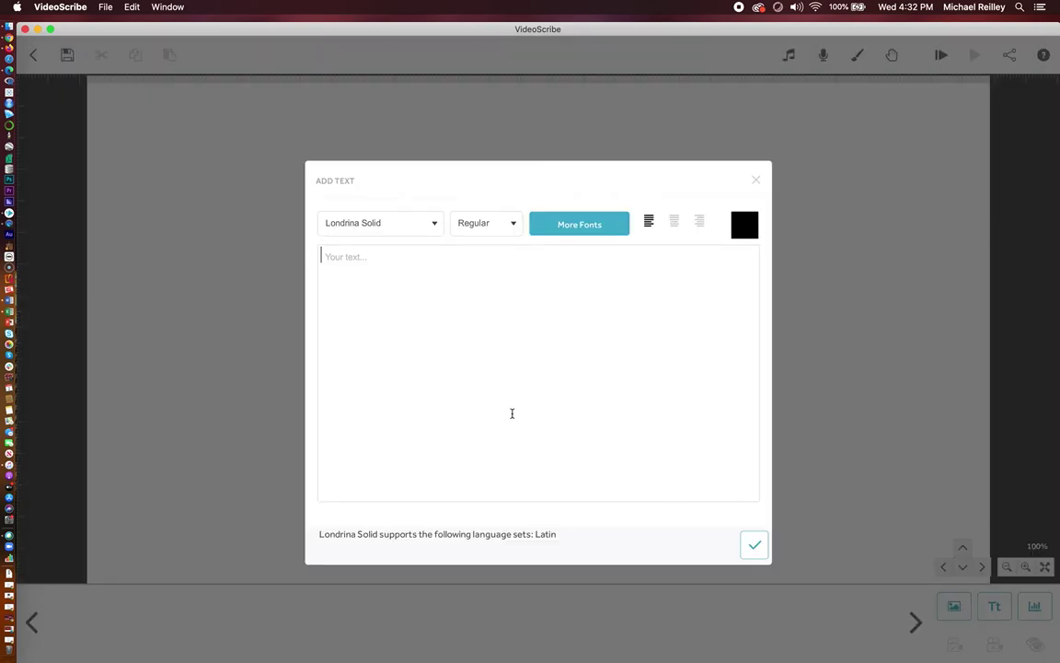
- Enter the title 'Mail-in Voting in Chicago' and set it in the Hind font
text(Mail)
text(-in)
text( Voting in)
text( Chicago)
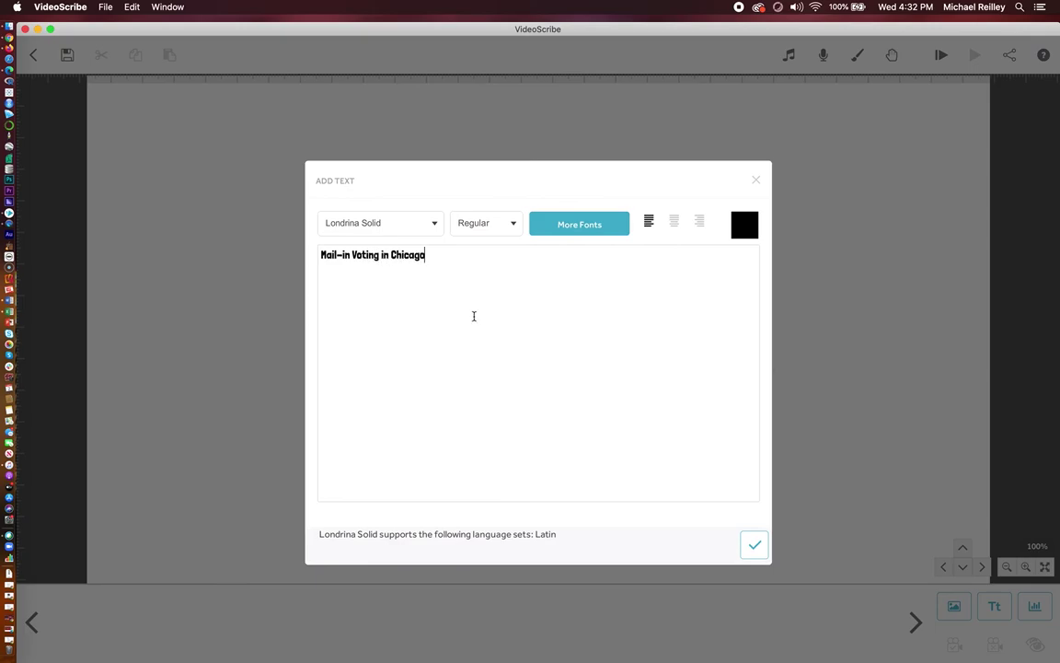
click(436, 224)
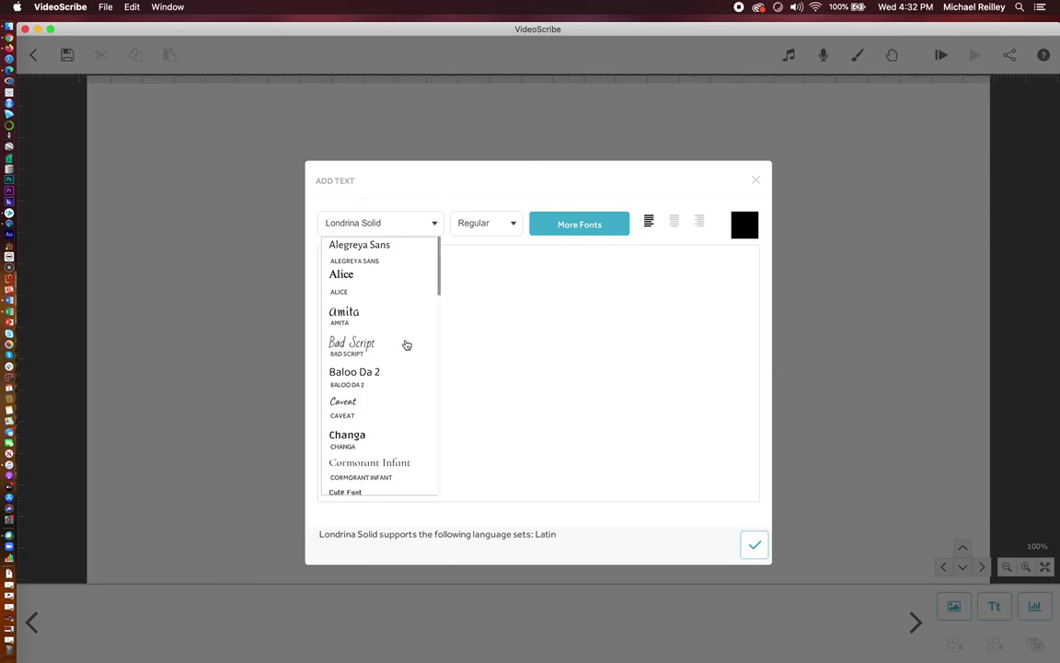
scroll(407, 345, down, 1)
scroll(407, 345, down, 1)
scroll(407, 345, down, 2)
scroll(407, 345, down, 2)
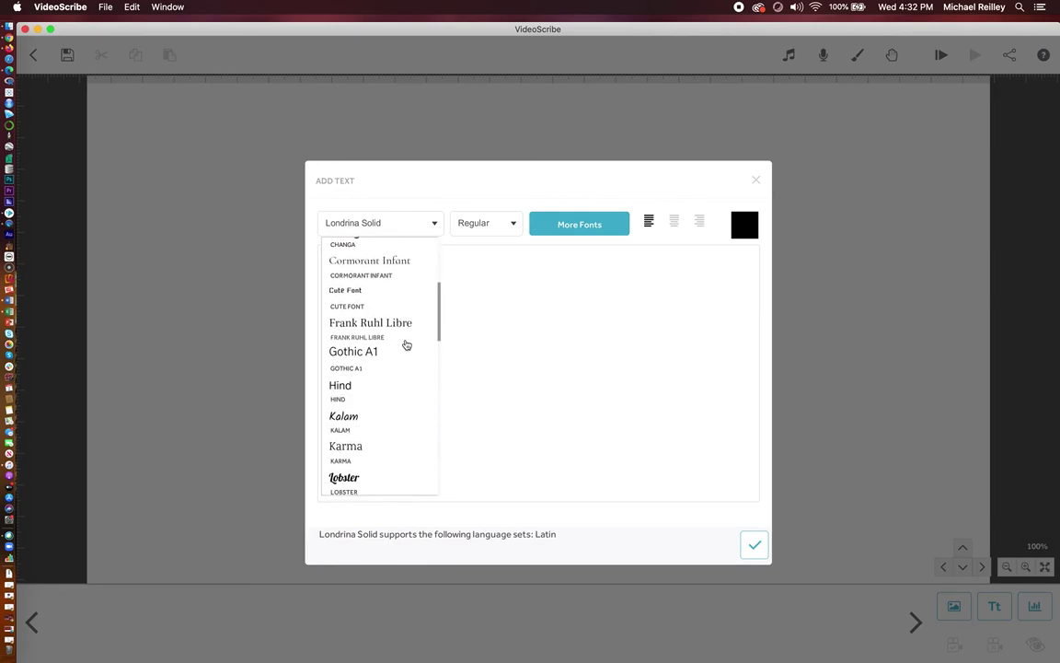
scroll(407, 345, up, 1)
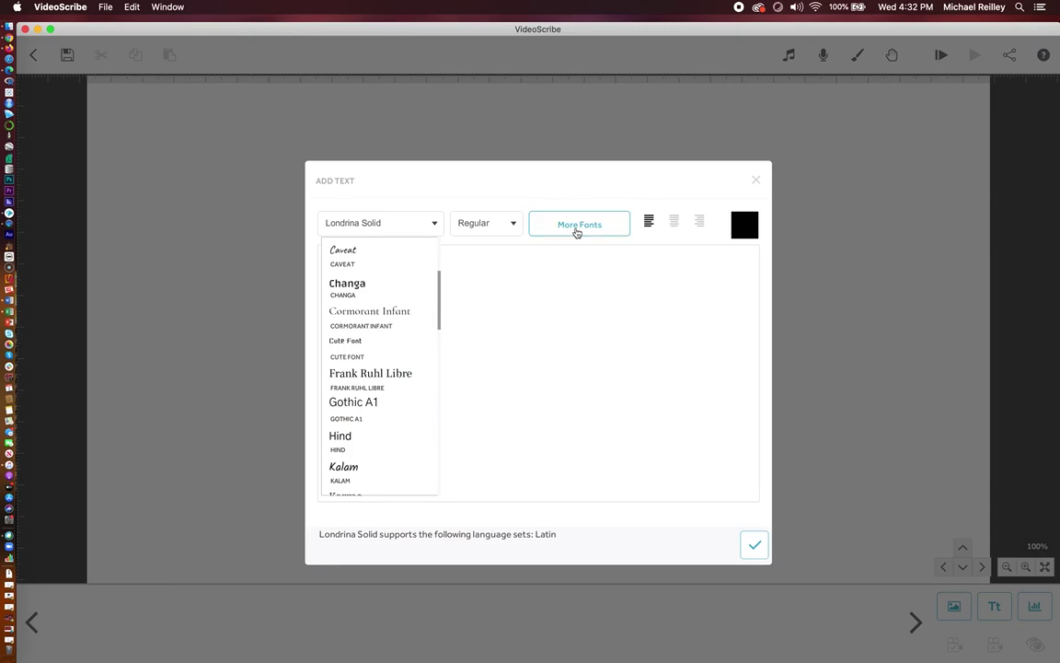
click(343, 437)
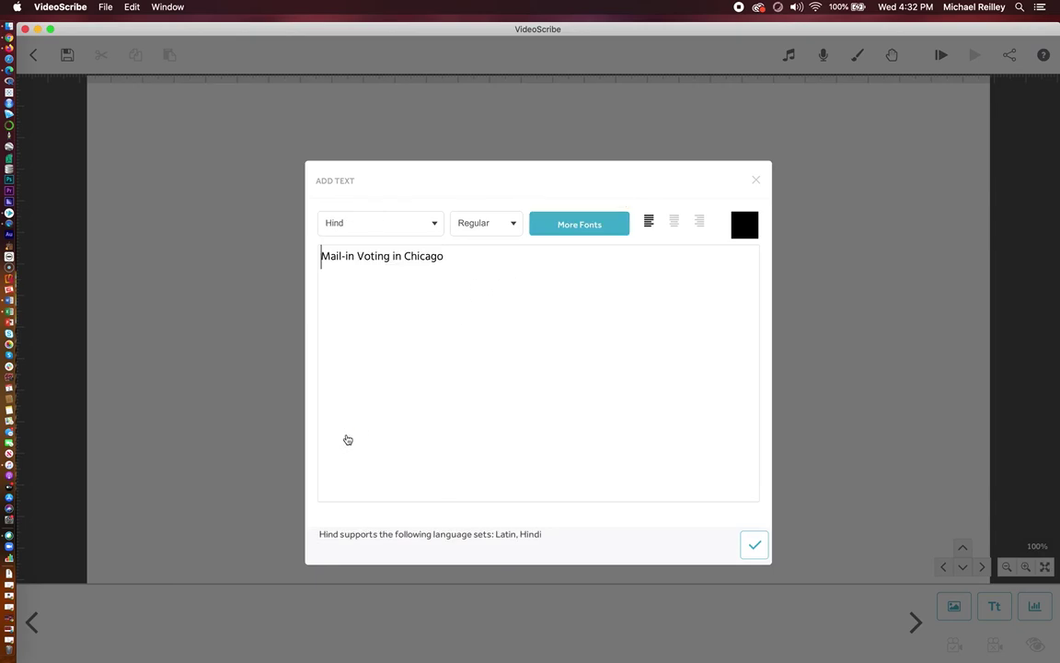
- Make the title bold, dark red #b2192a and centred, and place it on the canvas
click(513, 227)
click(468, 247)
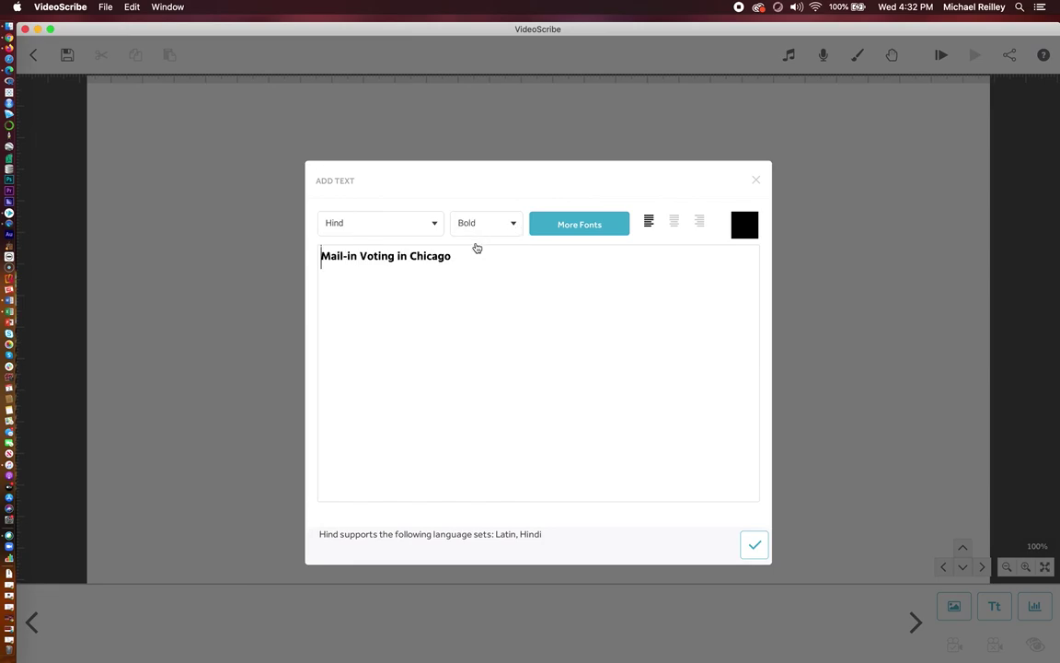
click(748, 228)
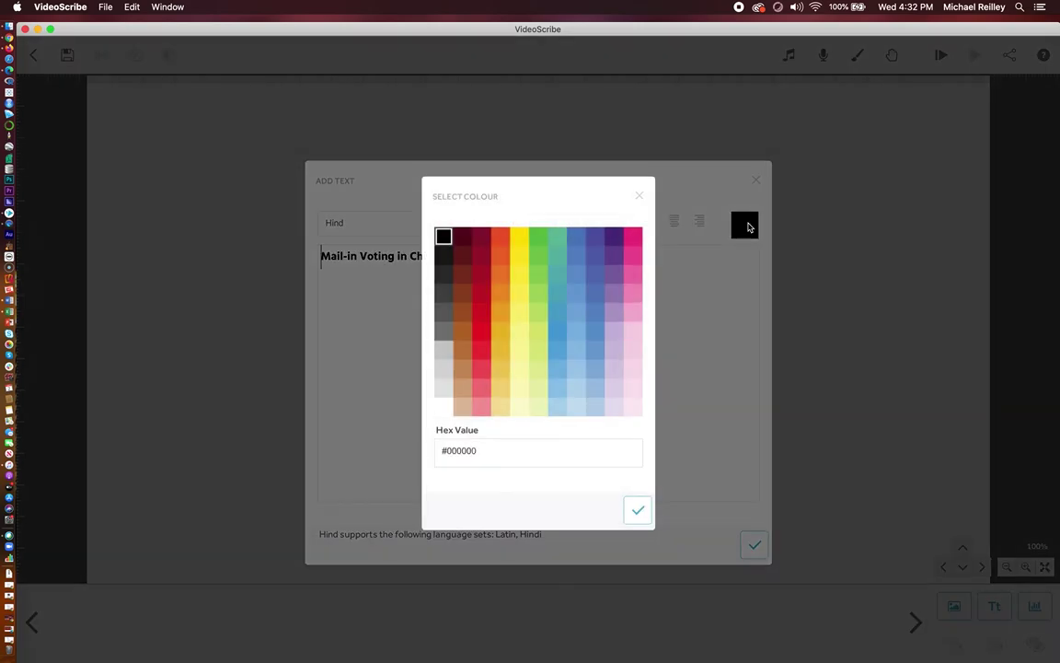
click(481, 274)
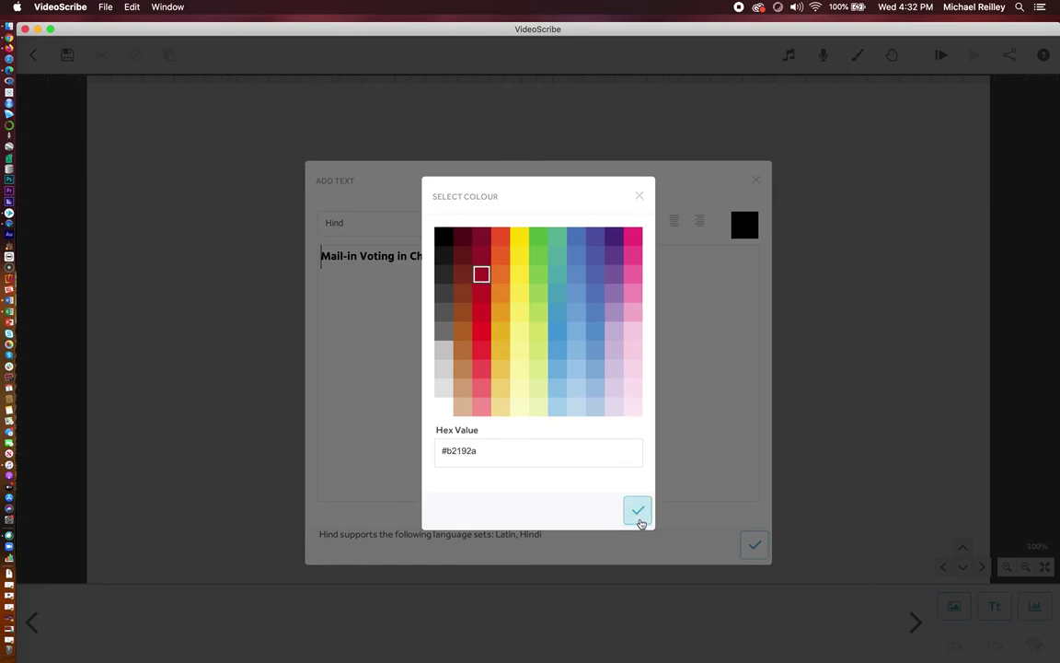
click(638, 515)
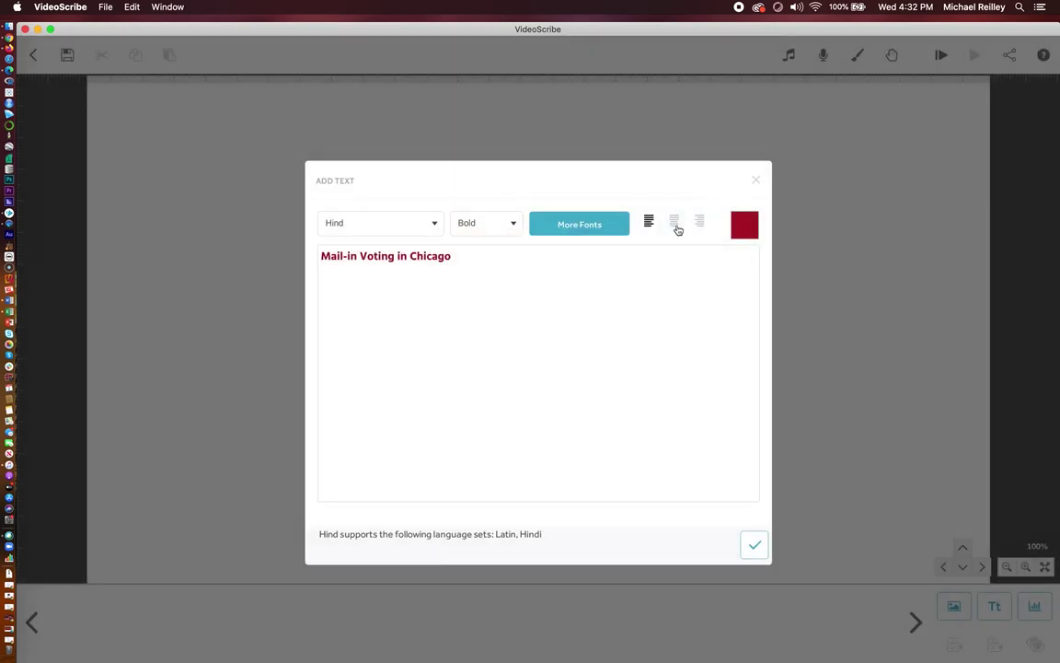
click(674, 225)
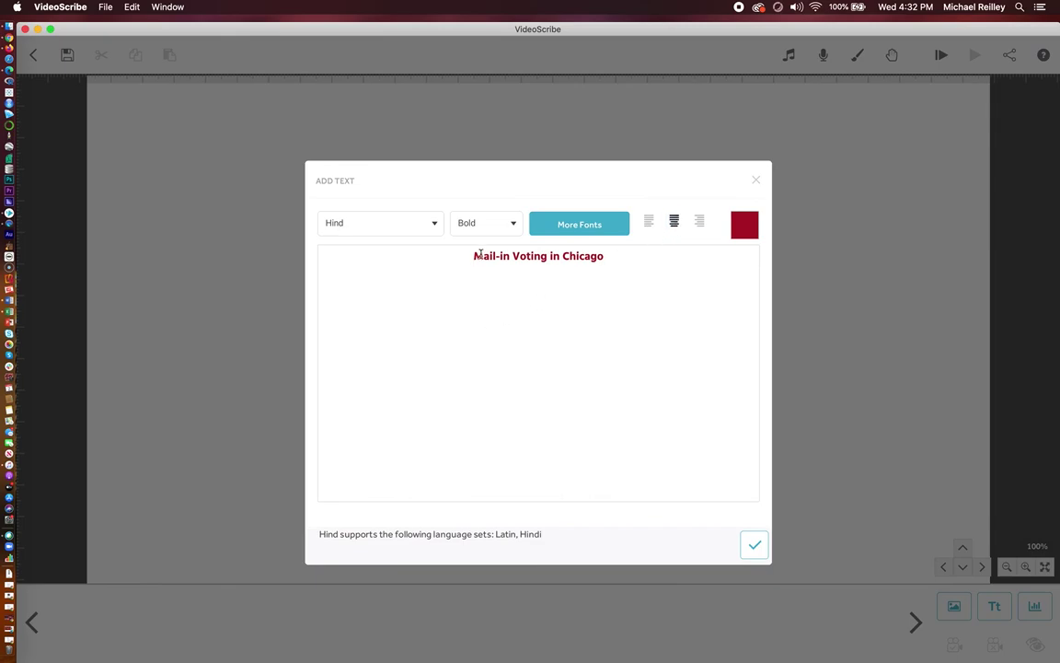
click(754, 546)
- Enlarge the title, keep it level, and position it centred near the canvas top
drag(571, 315, 520, 150)
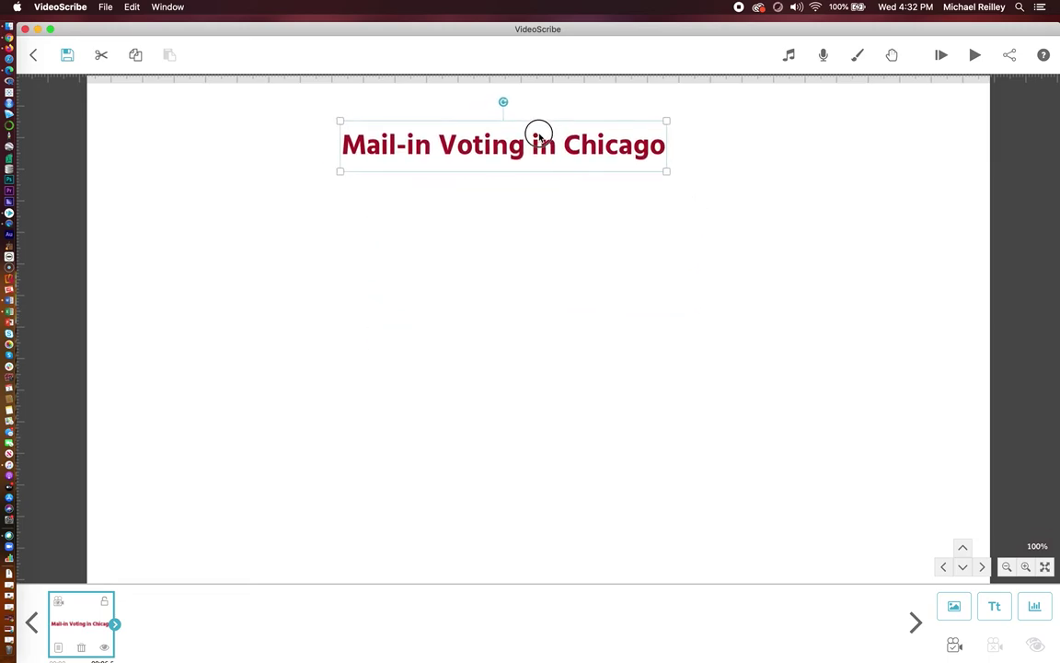
drag(520, 150, 589, 121)
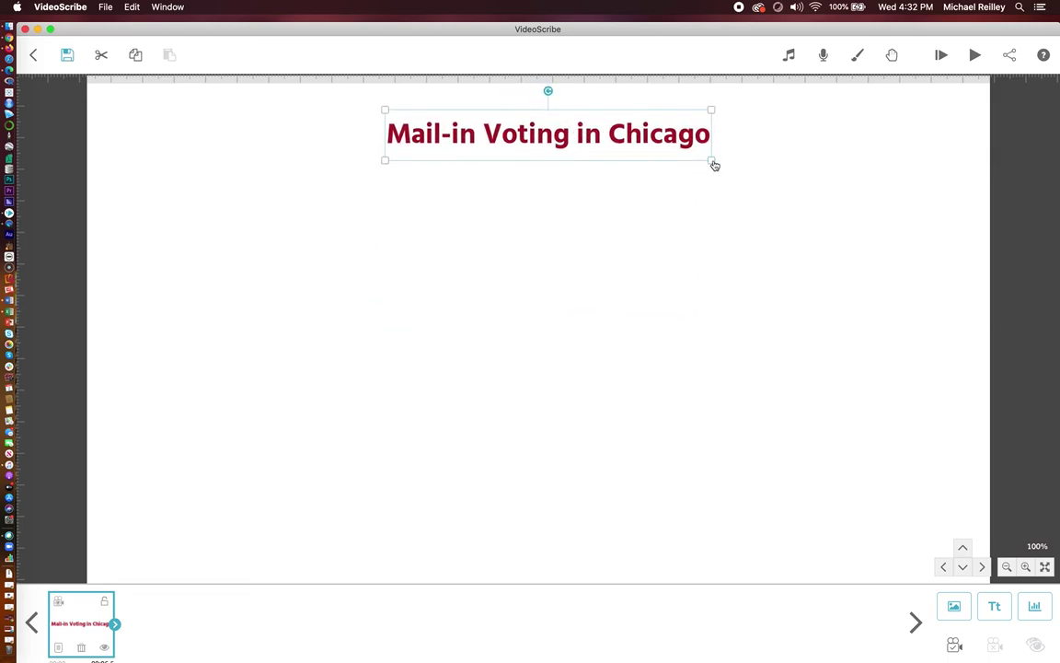
drag(713, 161, 723, 176)
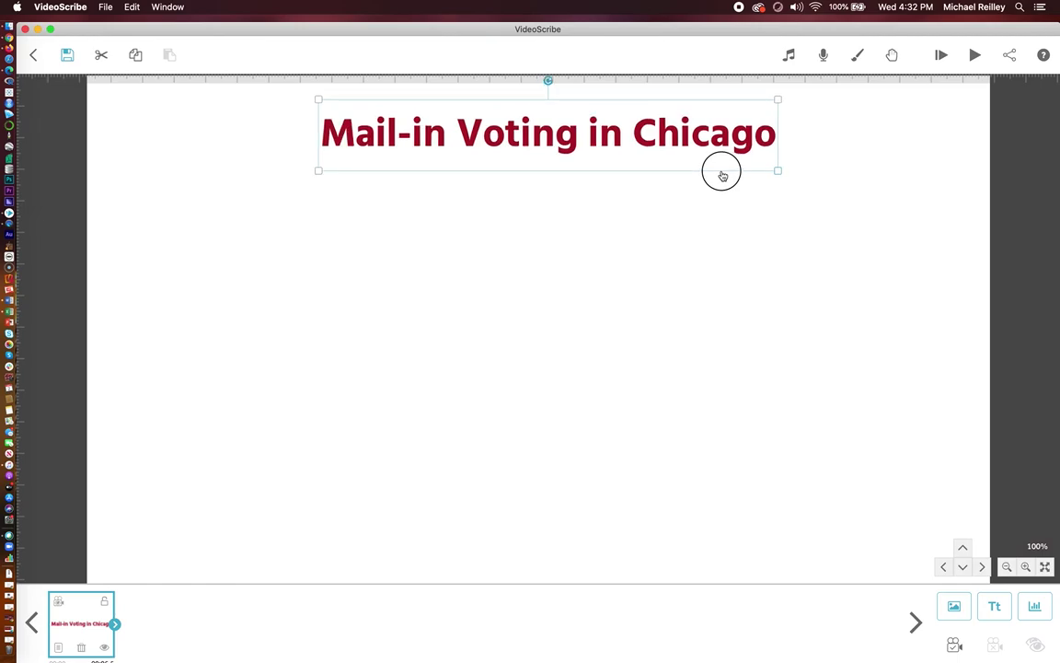
drag(662, 152, 667, 221)
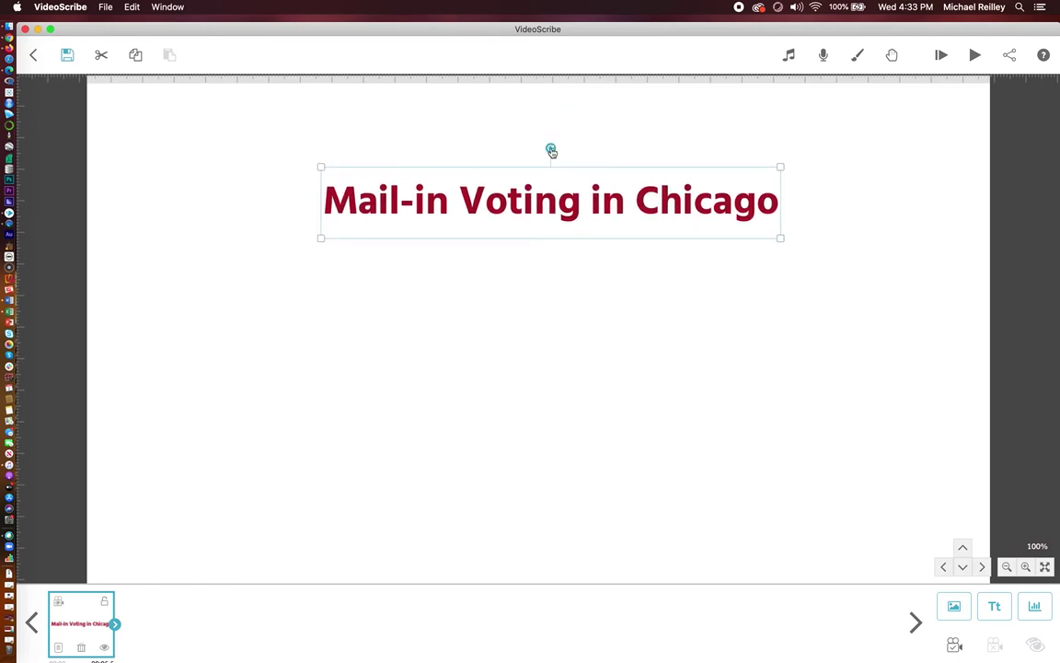
mouse_move(552, 151)
mouse_down()
mouse_move(572, 154)
mouse_move(542, 137)
mouse_move(551, 140)
mouse_up()
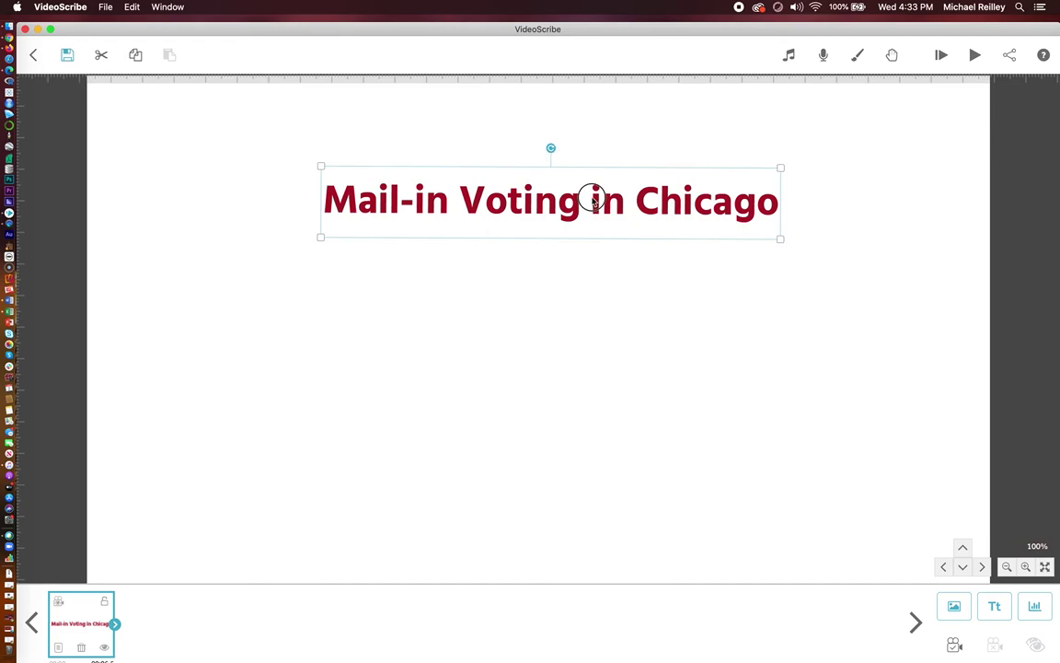
drag(594, 200, 598, 143)
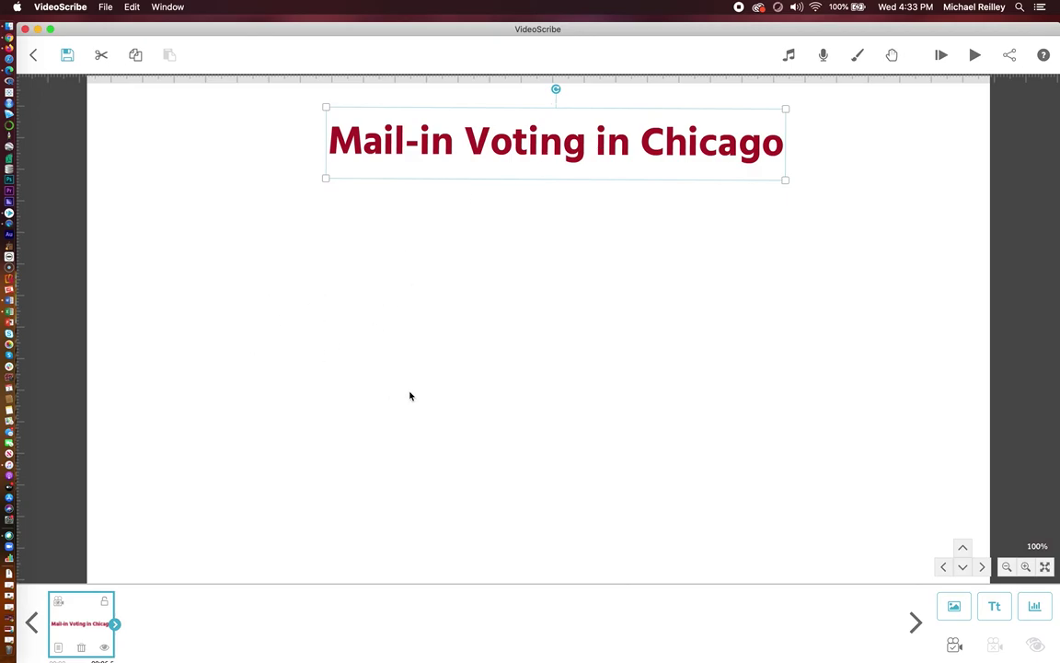
click(956, 607)
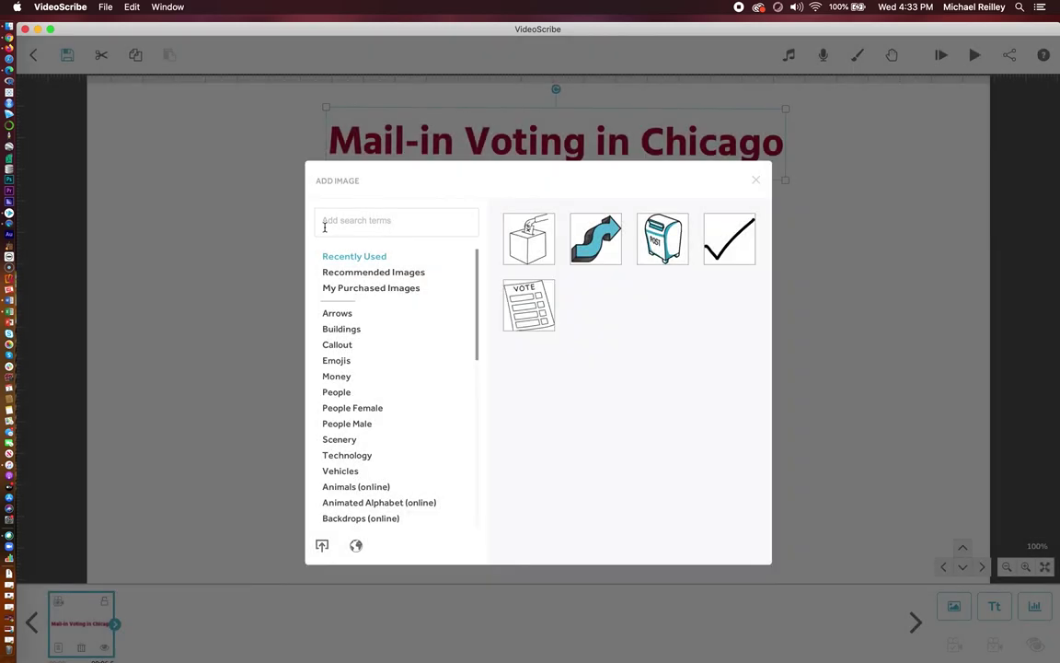
click(368, 221)
text(football)
key(Return)
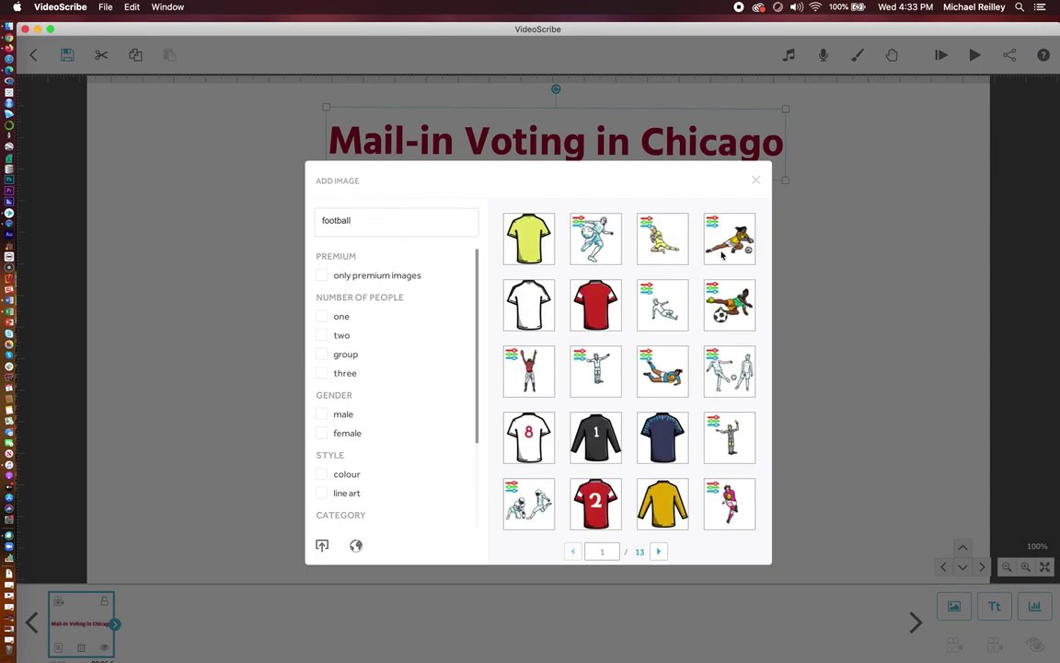
scroll(669, 409, down, 5)
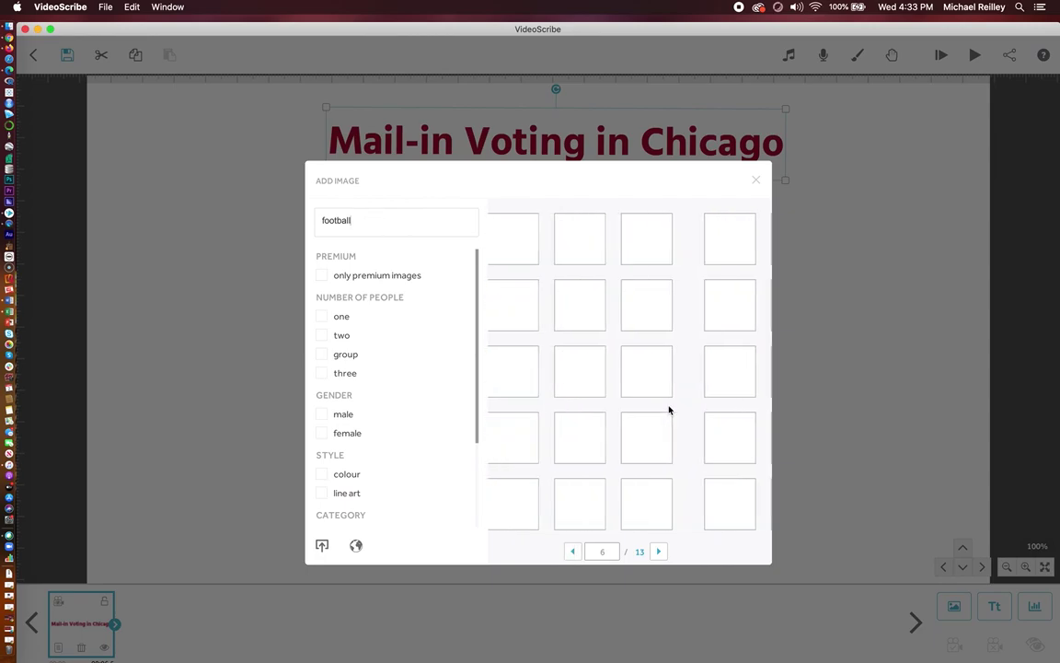
scroll(669, 409, up, 1)
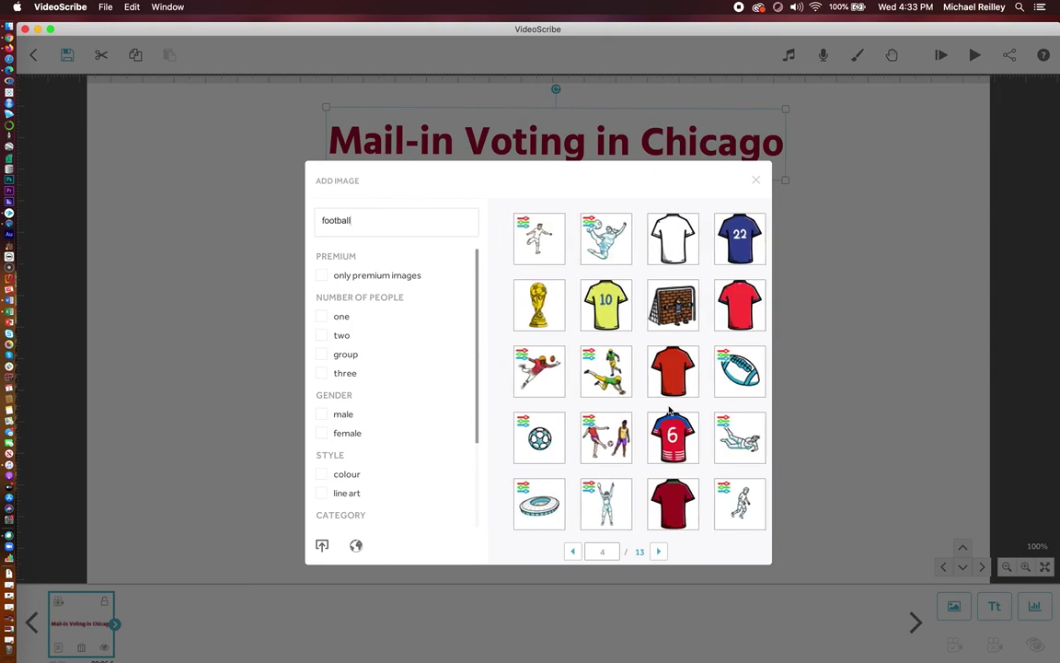
scroll(670, 410, up, 2)
scroll(669, 410, up, 2)
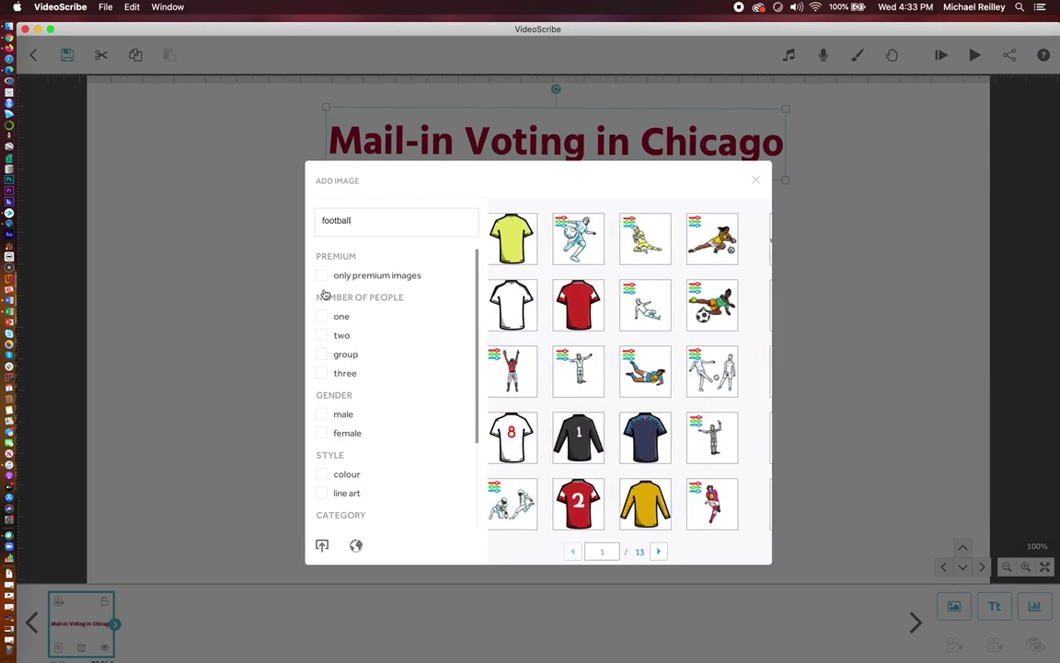
click(324, 416)
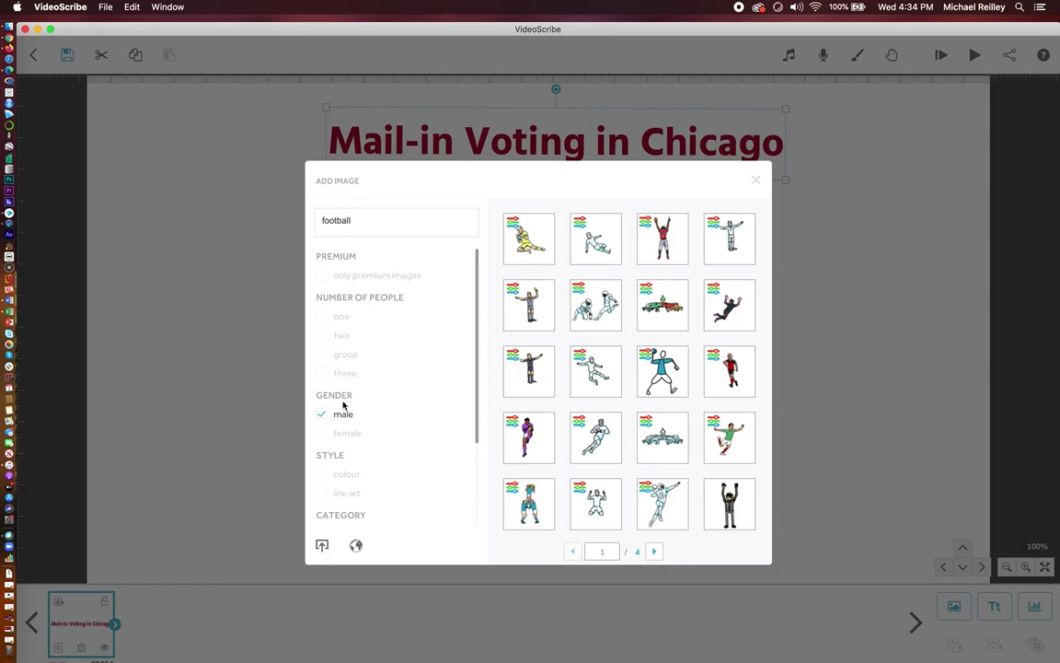
click(756, 181)
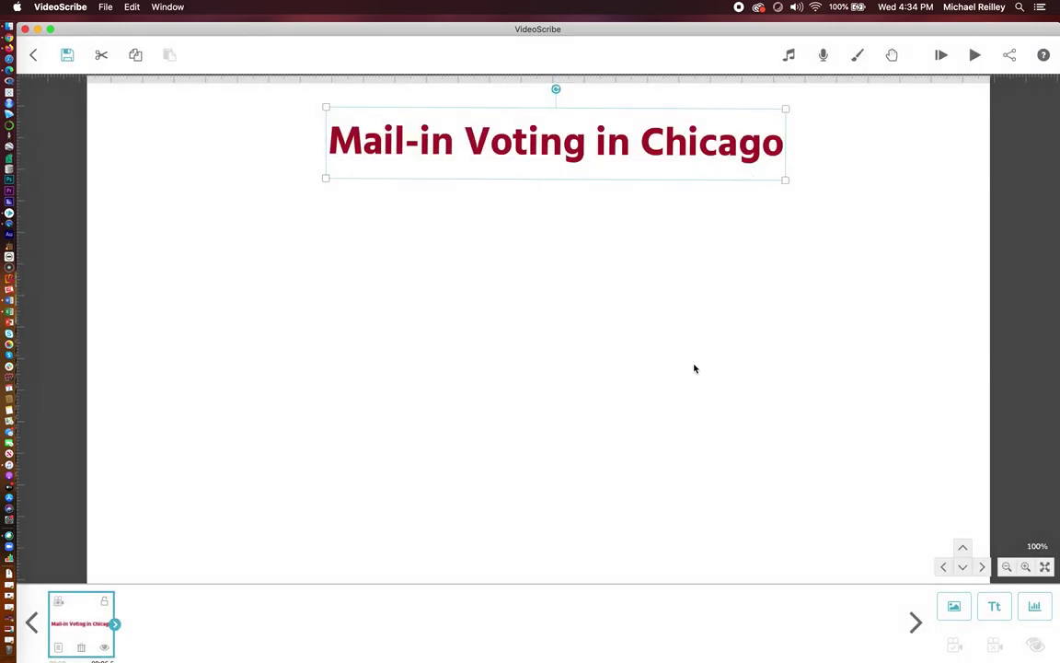
- Add the VOTE ballot from Recently Used and shrink it into the upper left below the title
click(955, 611)
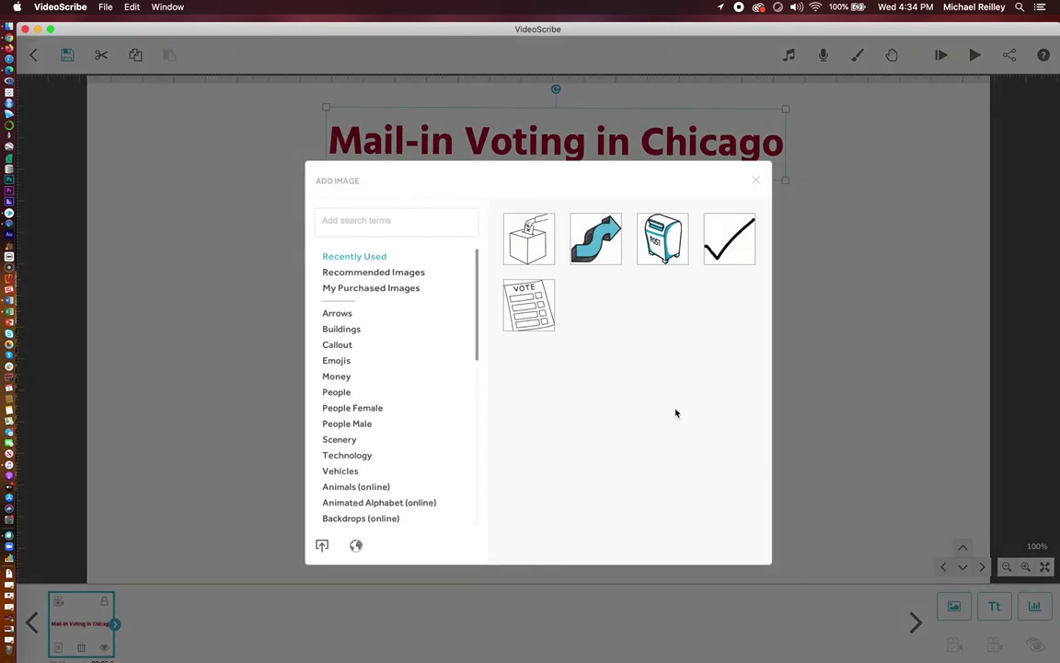
click(532, 313)
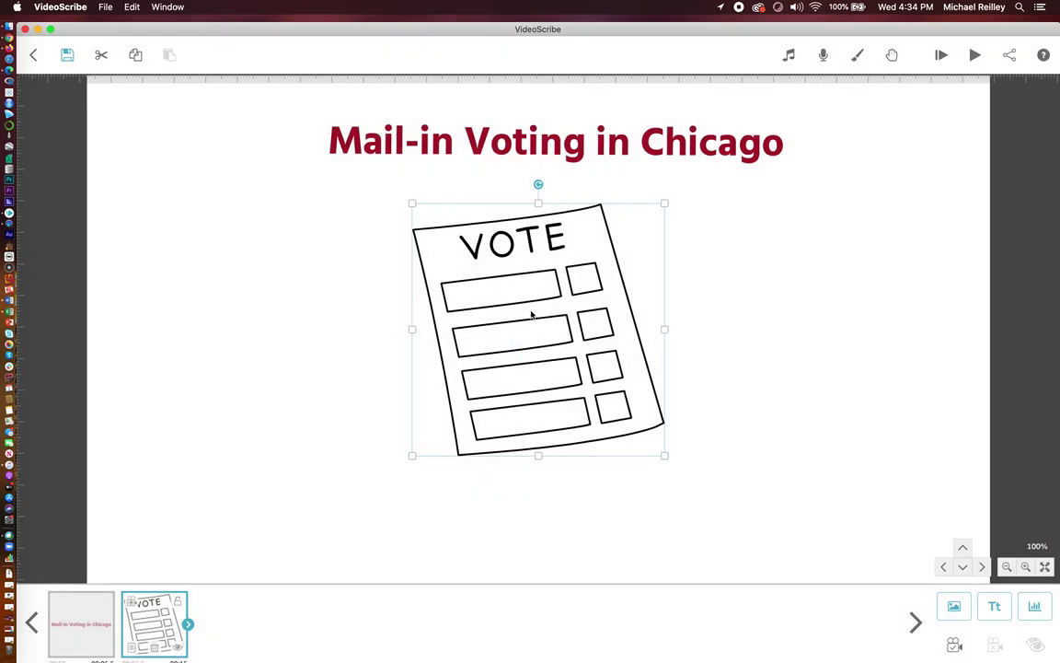
mouse_move(505, 290)
mouse_down()
mouse_move(321, 292)
mouse_move(301, 277)
mouse_move(279, 302)
mouse_up()
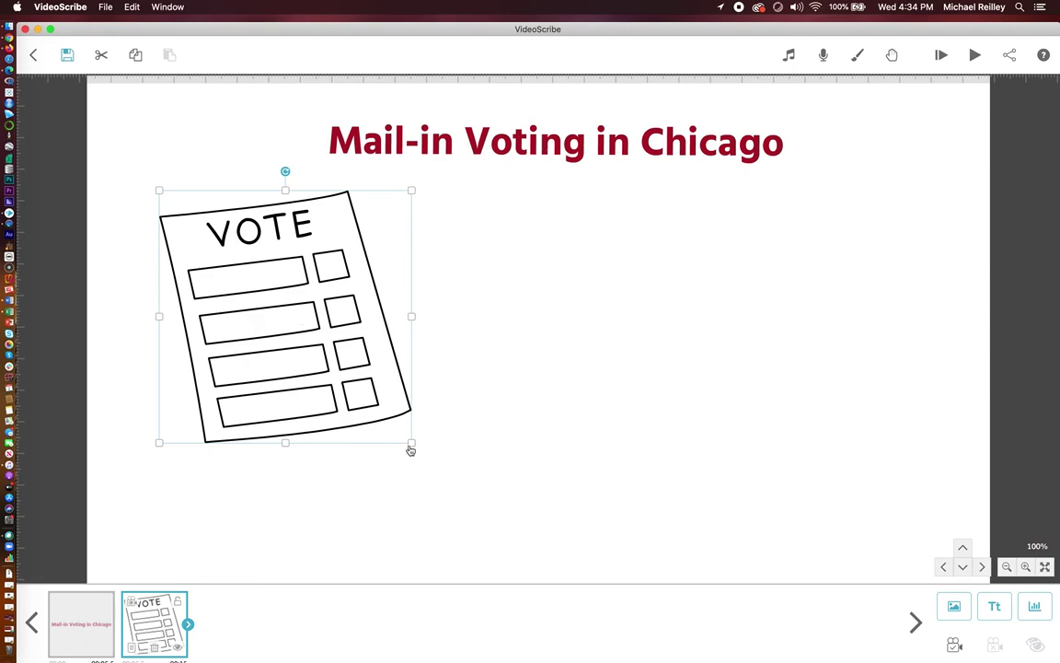
drag(411, 449, 356, 370)
drag(303, 319, 277, 285)
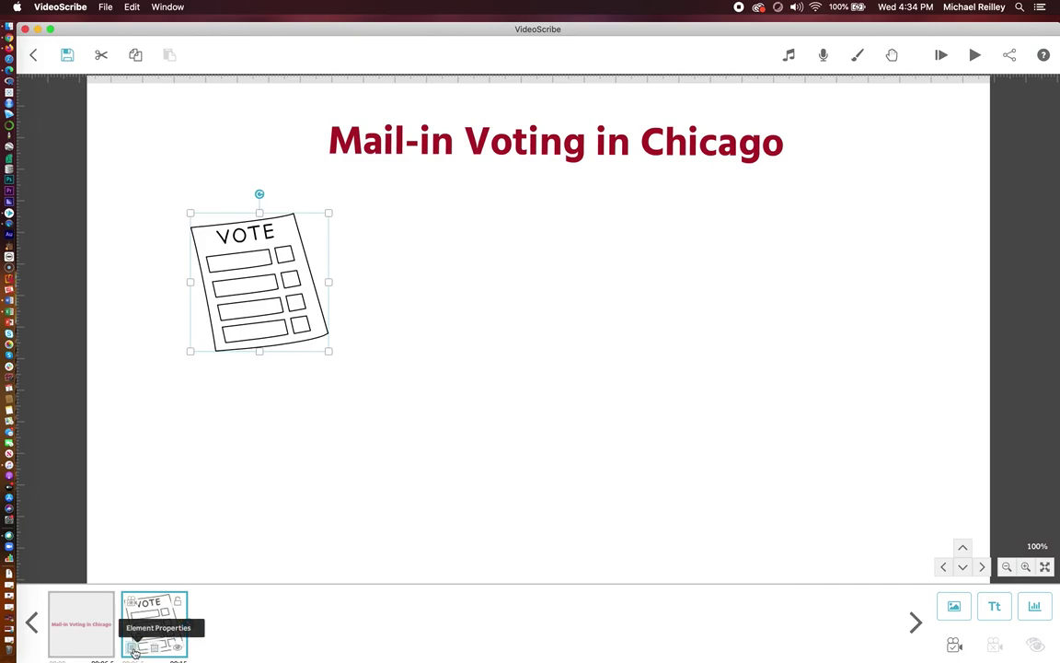
drag(254, 277, 232, 269)
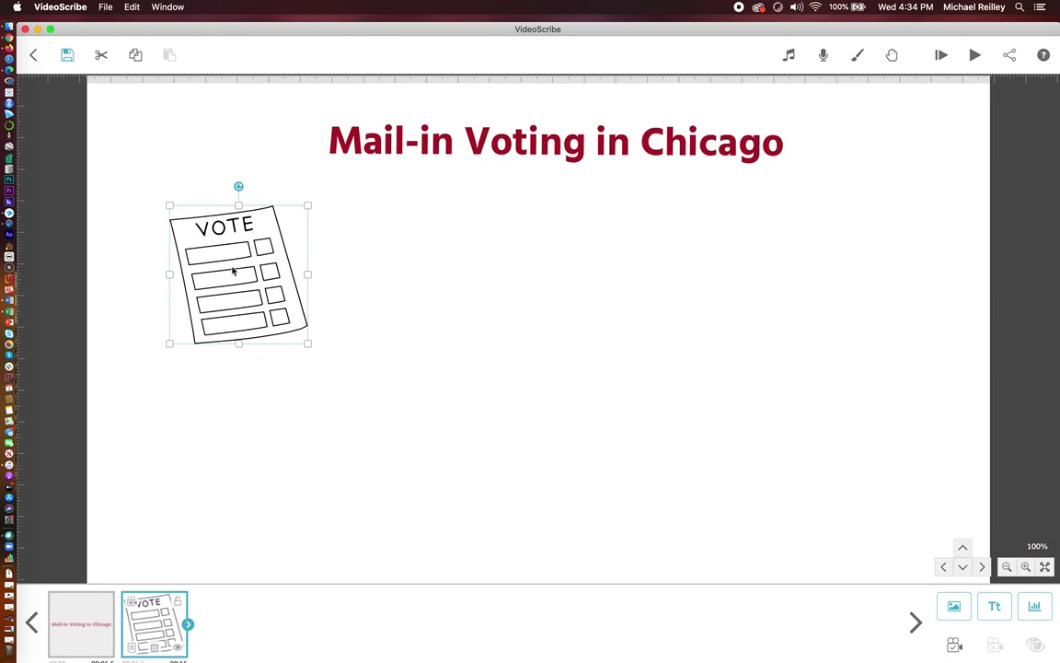
double_click(233, 269)
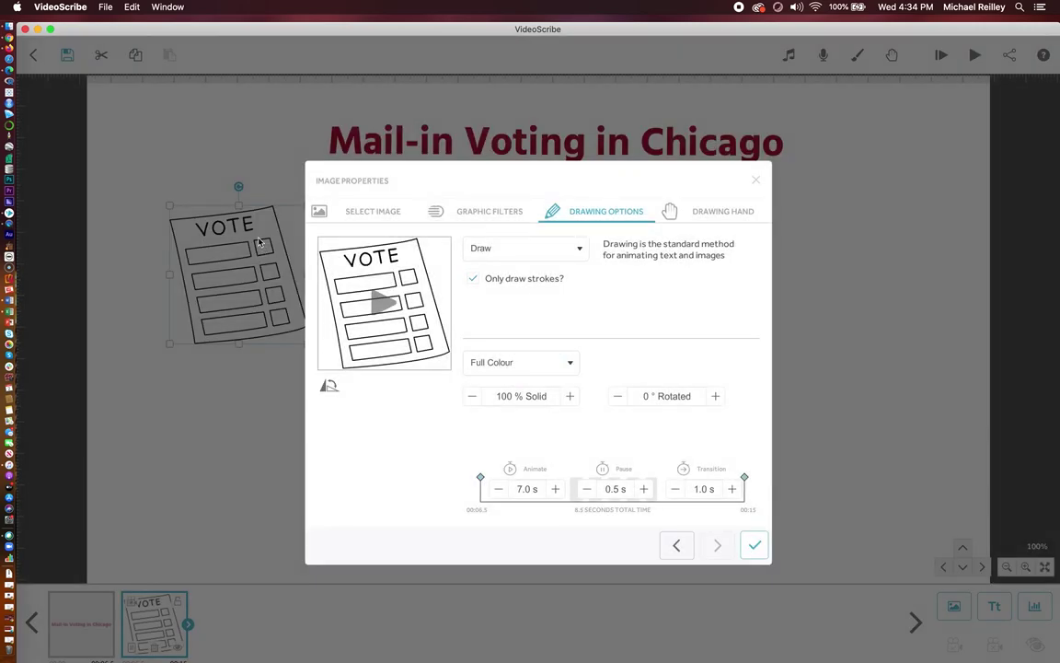
- Keep the ballot's Draw style and Full Colour, and tilt it to 4°
click(581, 250)
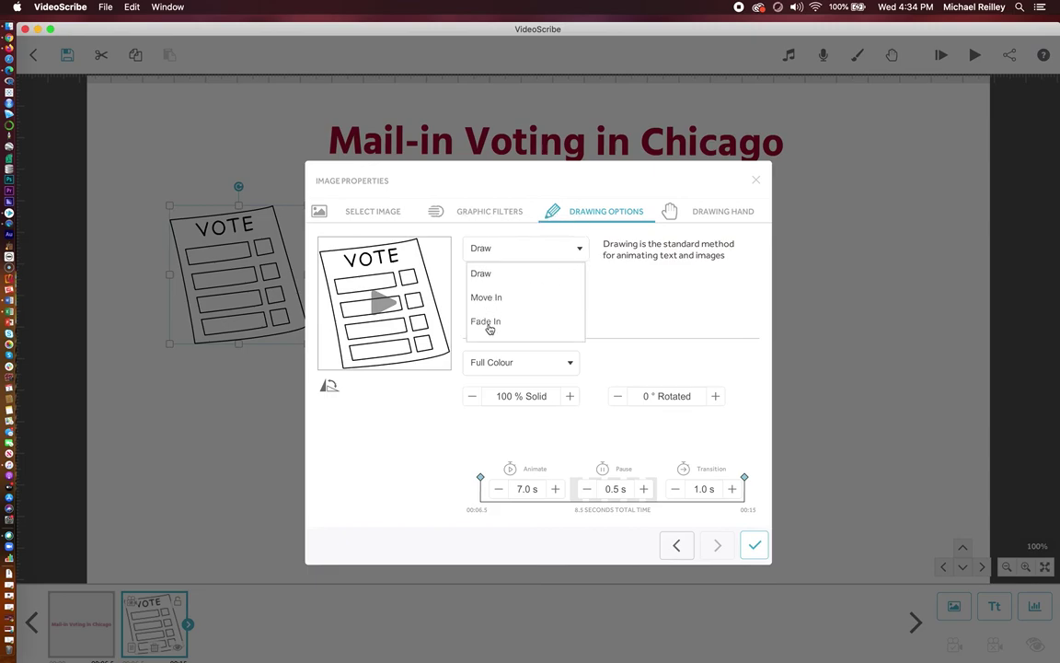
click(482, 275)
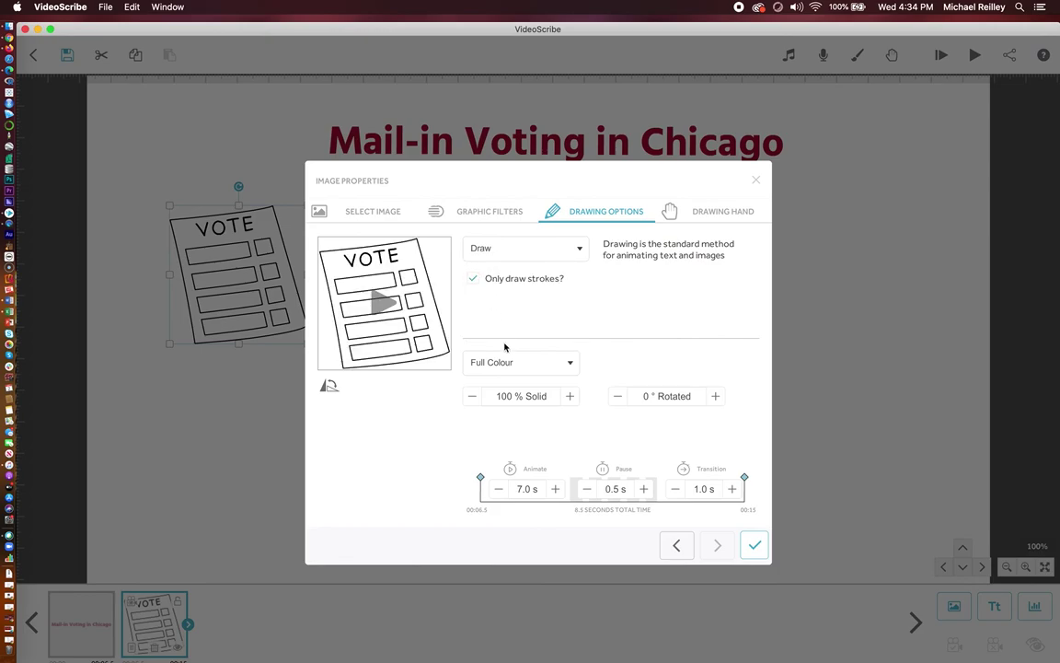
click(570, 363)
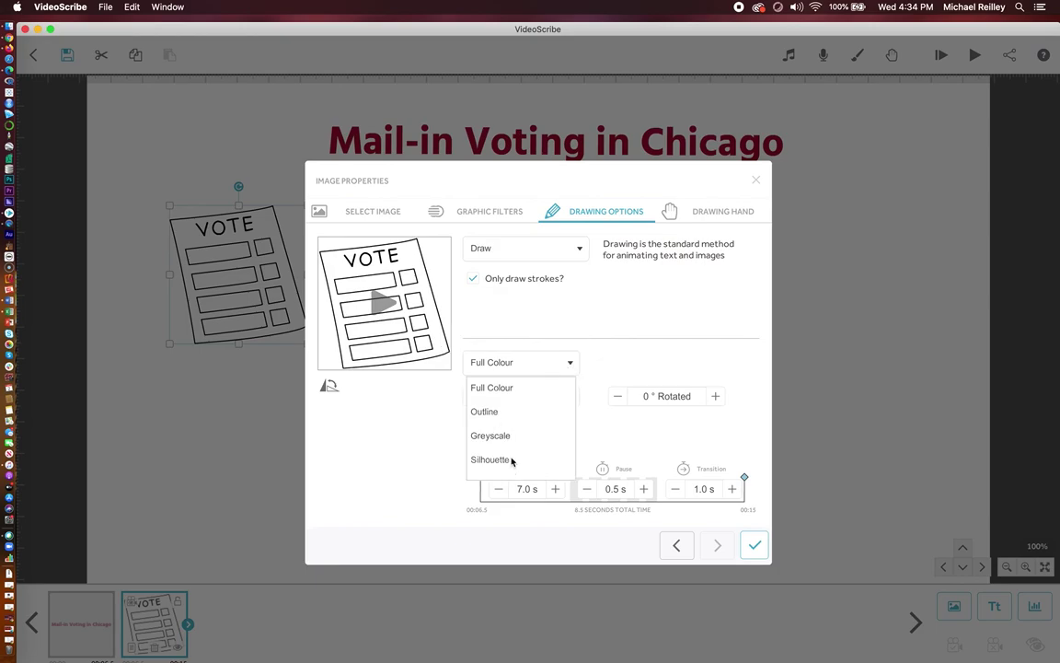
click(618, 357)
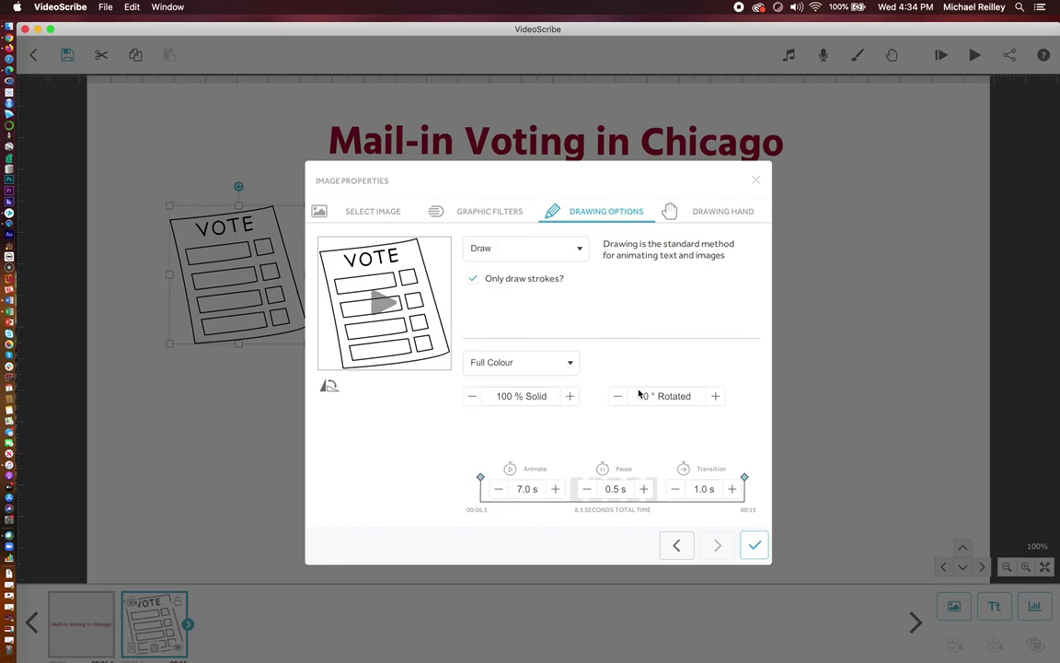
click(717, 396)
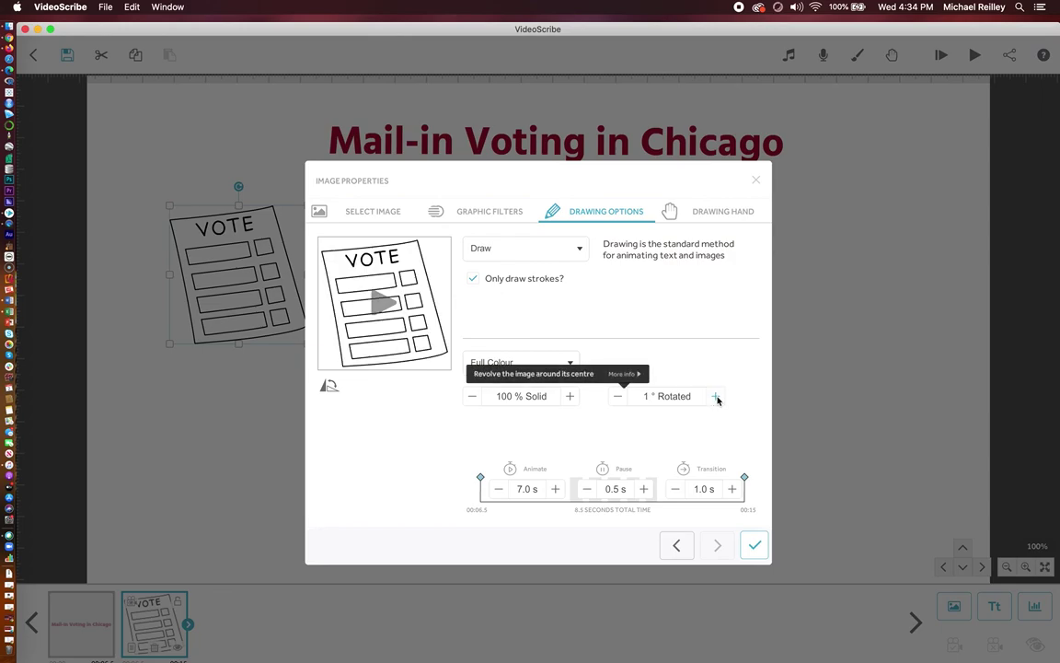
click(717, 396)
click(717, 396)
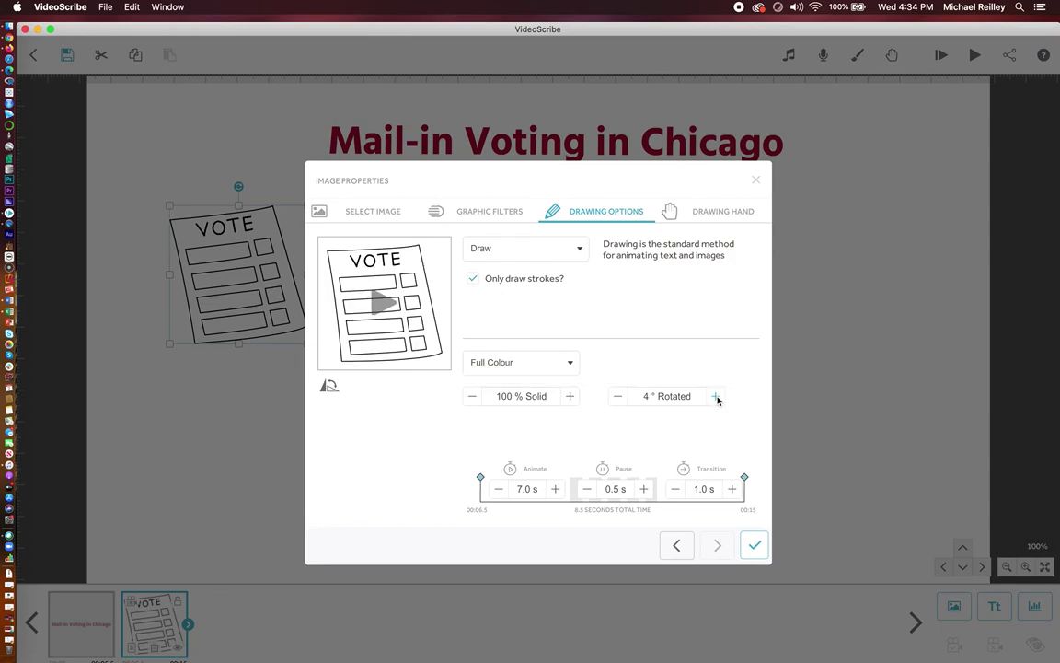
- Set the ballot's drawing animation to 2.5 seconds and apply the settings
click(497, 489)
click(498, 488)
click(498, 488)
click(497, 488)
click(497, 489)
click(497, 489)
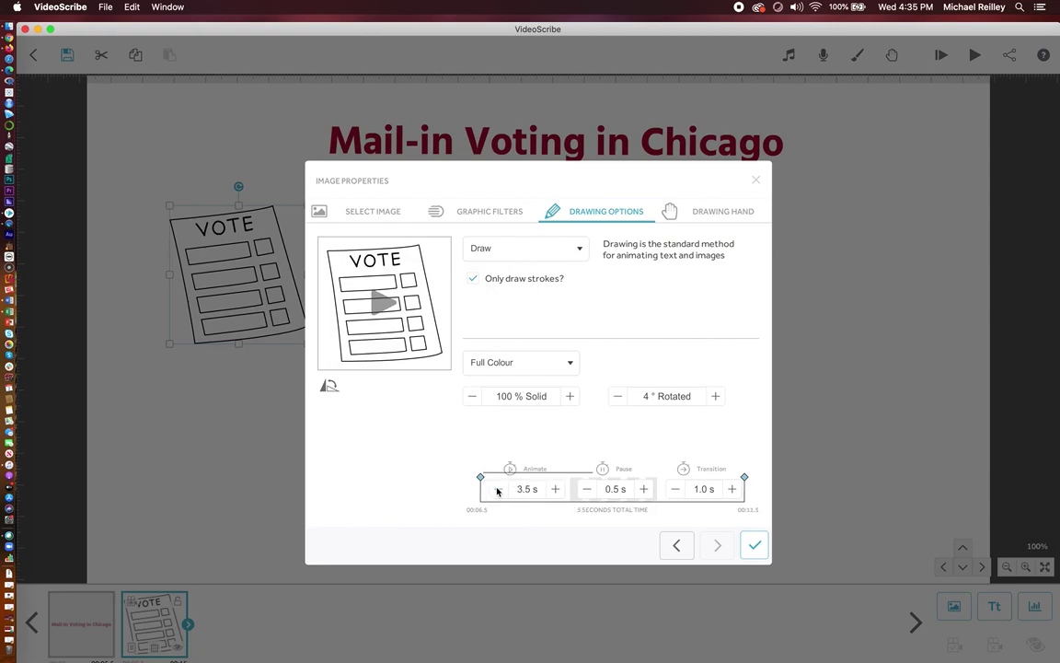
double_click(497, 489)
click(497, 488)
click(555, 489)
click(555, 489)
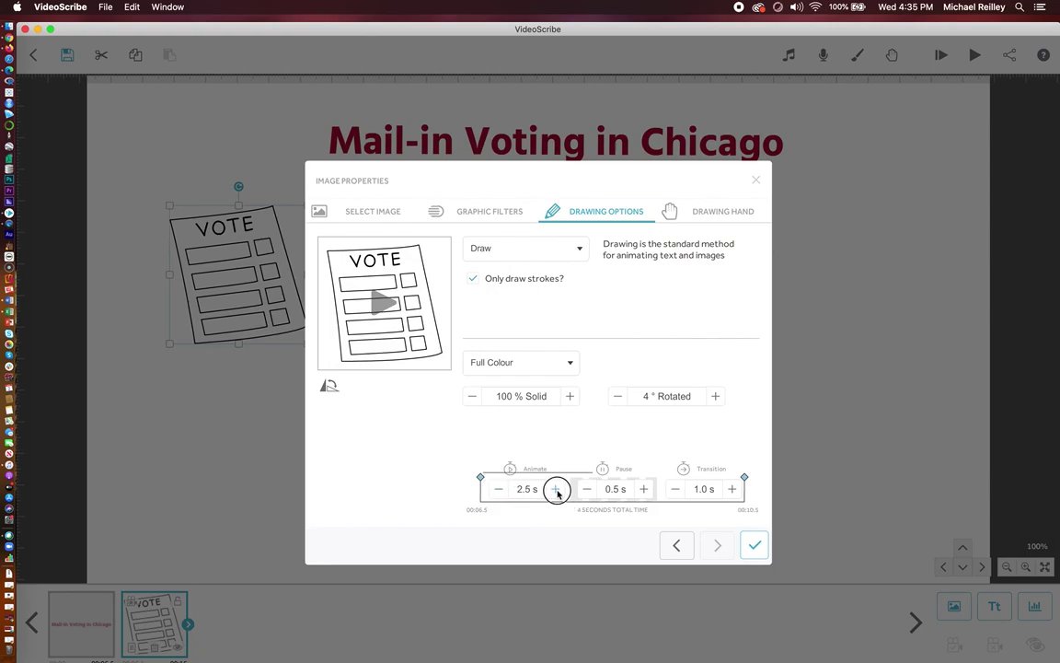
click(497, 488)
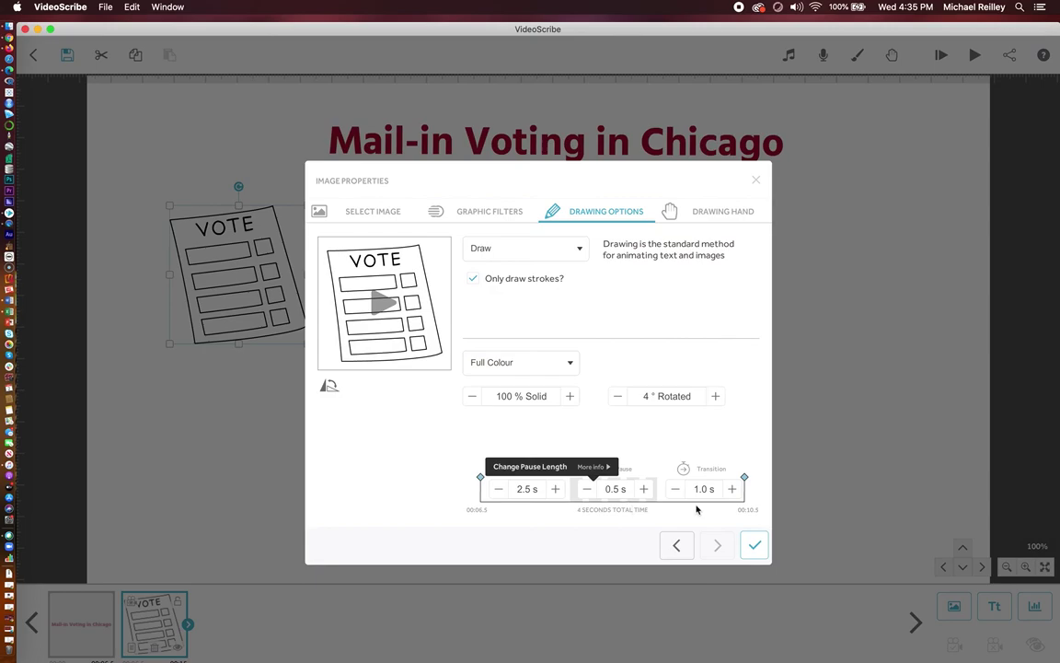
click(756, 546)
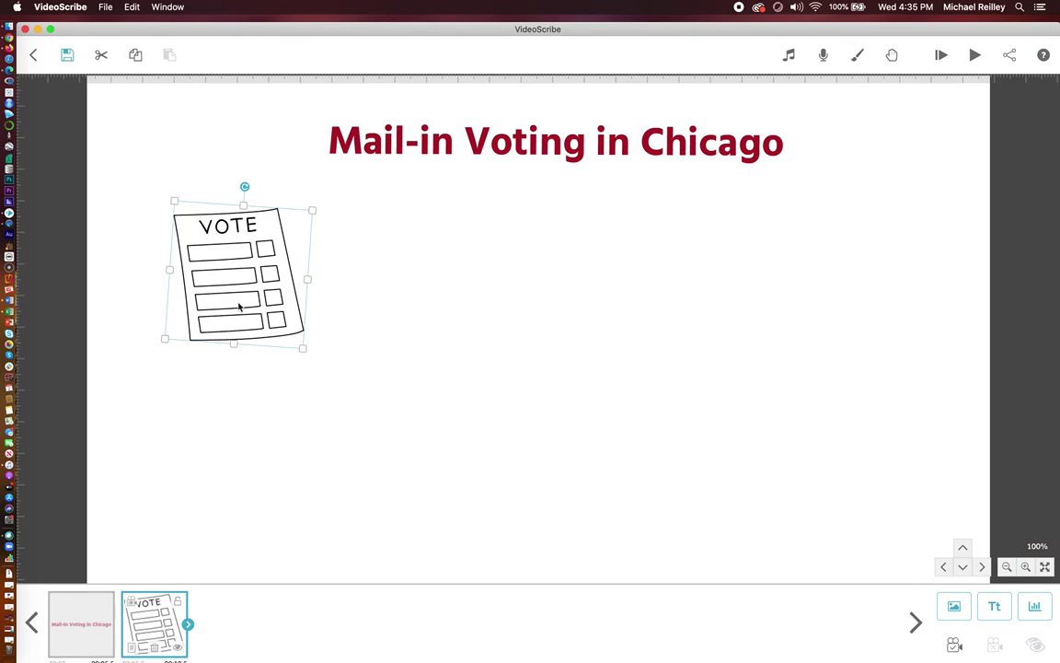
- Add a checkmark image, shrink it, and place it in the ballot's top box
click(953, 607)
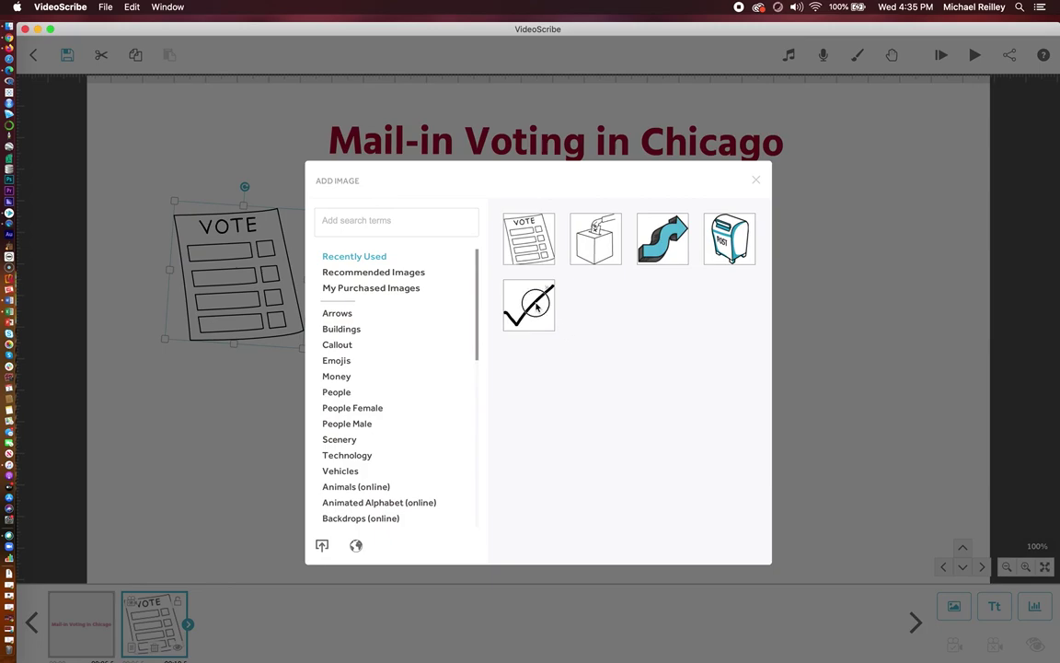
click(536, 309)
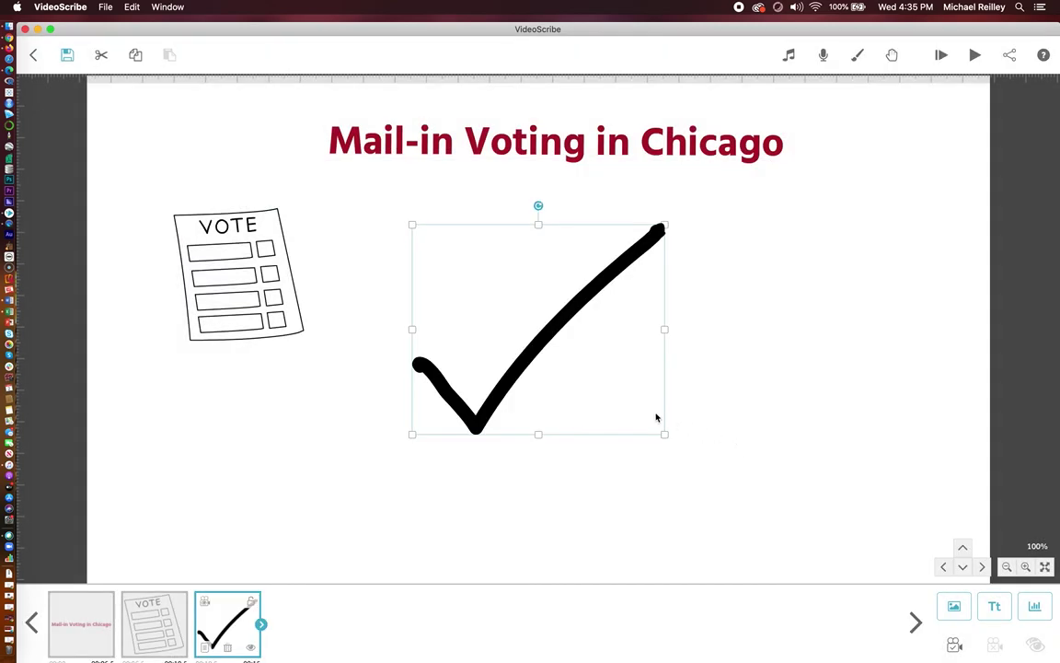
drag(664, 434, 607, 375)
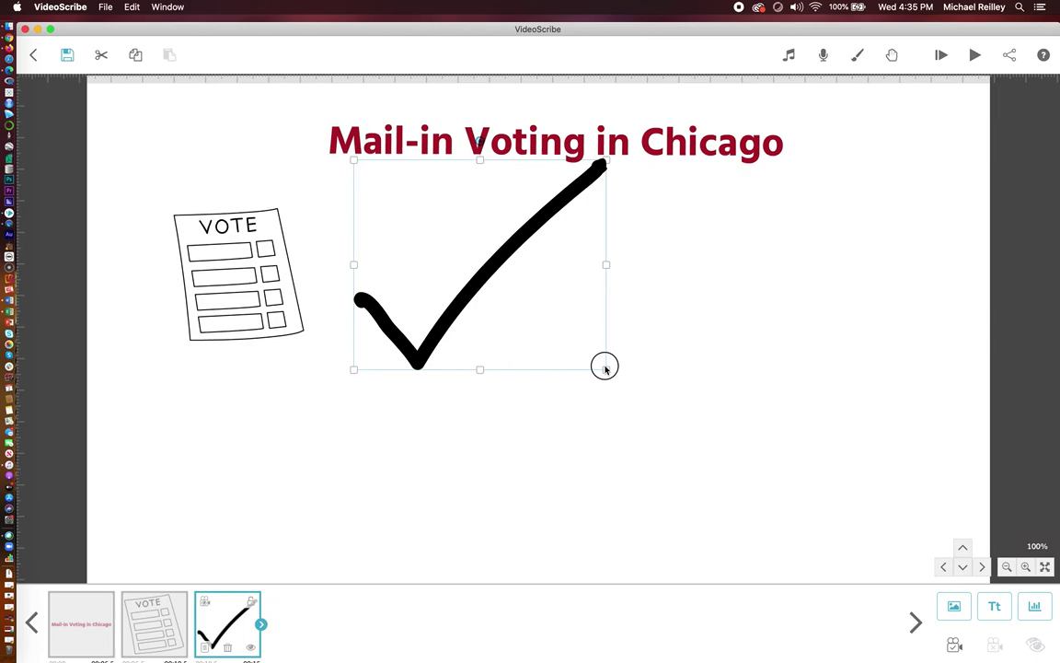
mouse_move(609, 378)
mouse_down()
mouse_move(479, 276)
mouse_move(497, 282)
mouse_up()
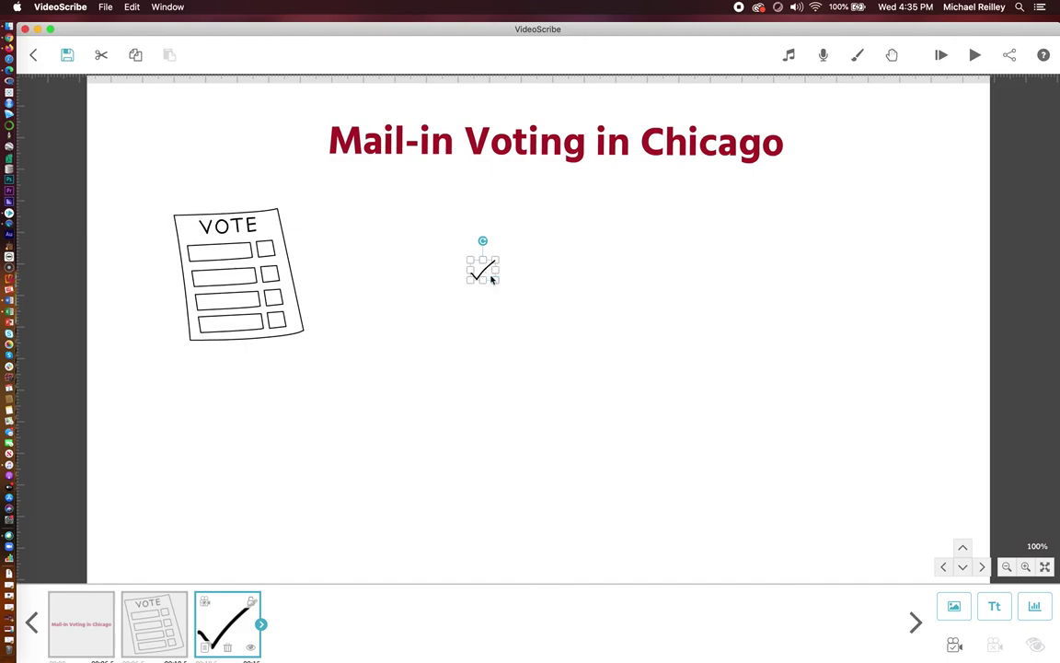
drag(483, 268, 277, 246)
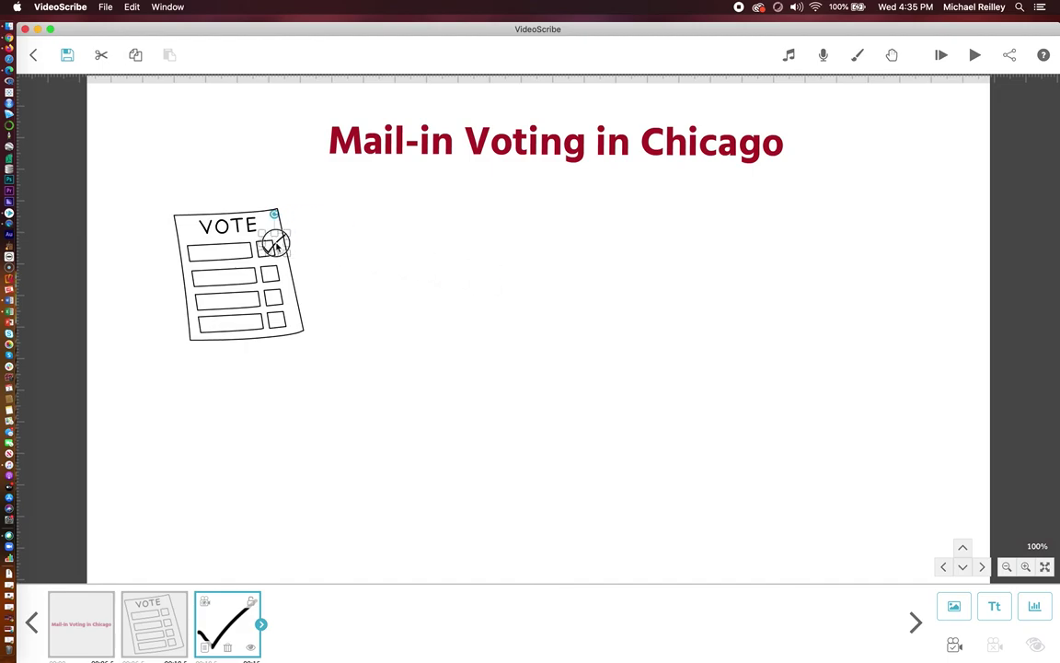
double_click(277, 246)
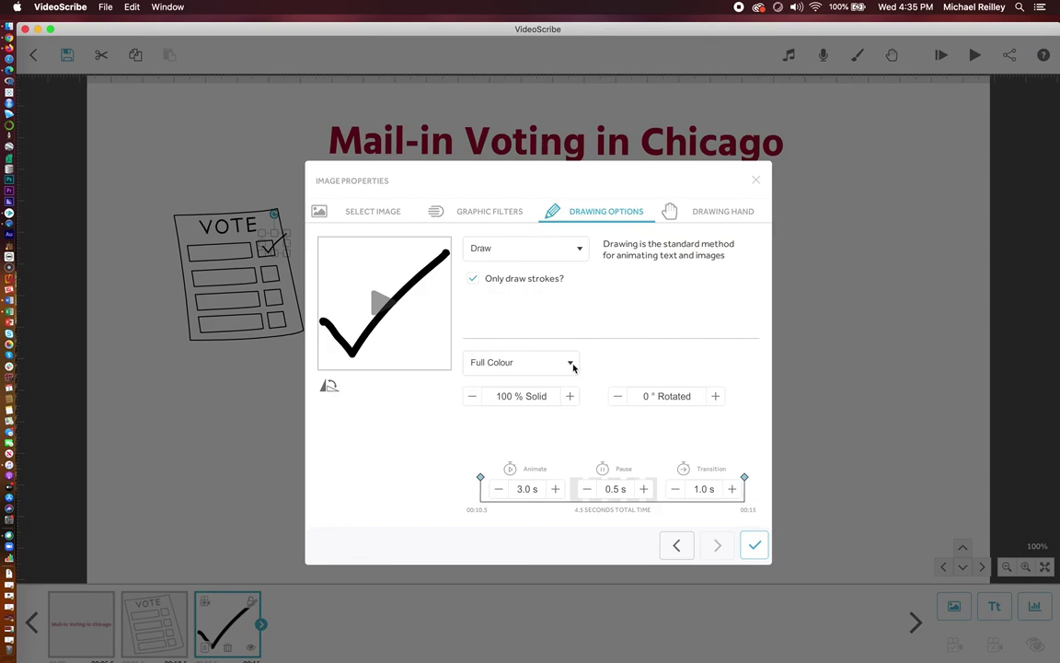
- Review the checkmark's colour mode, graphic filter, image and drawing hand settings
click(572, 364)
click(571, 365)
click(497, 214)
click(393, 212)
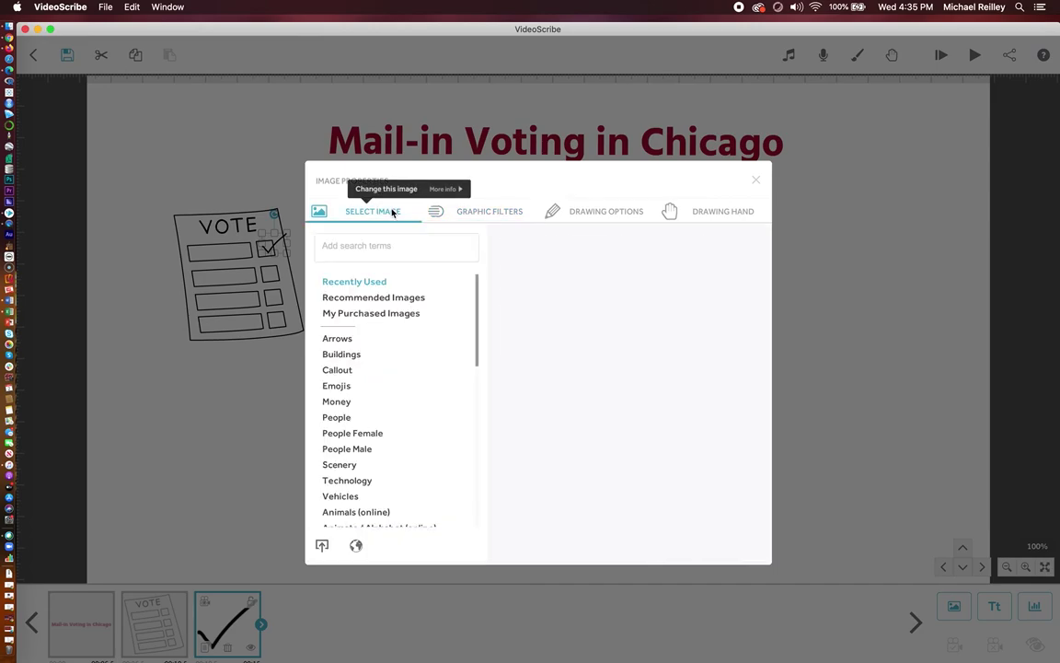
click(493, 212)
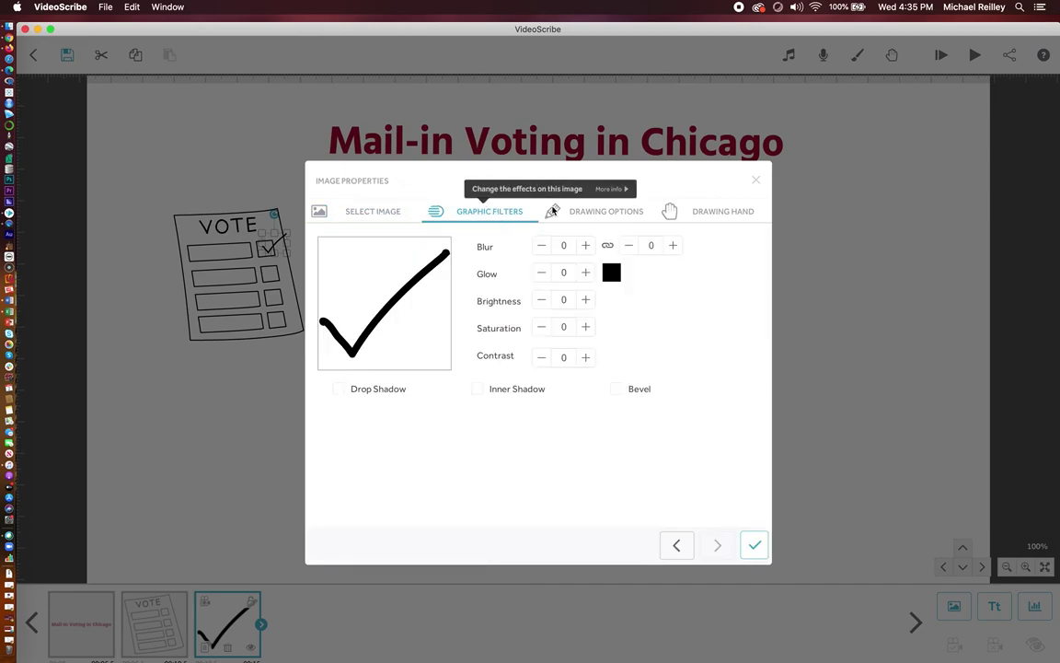
click(589, 211)
click(706, 213)
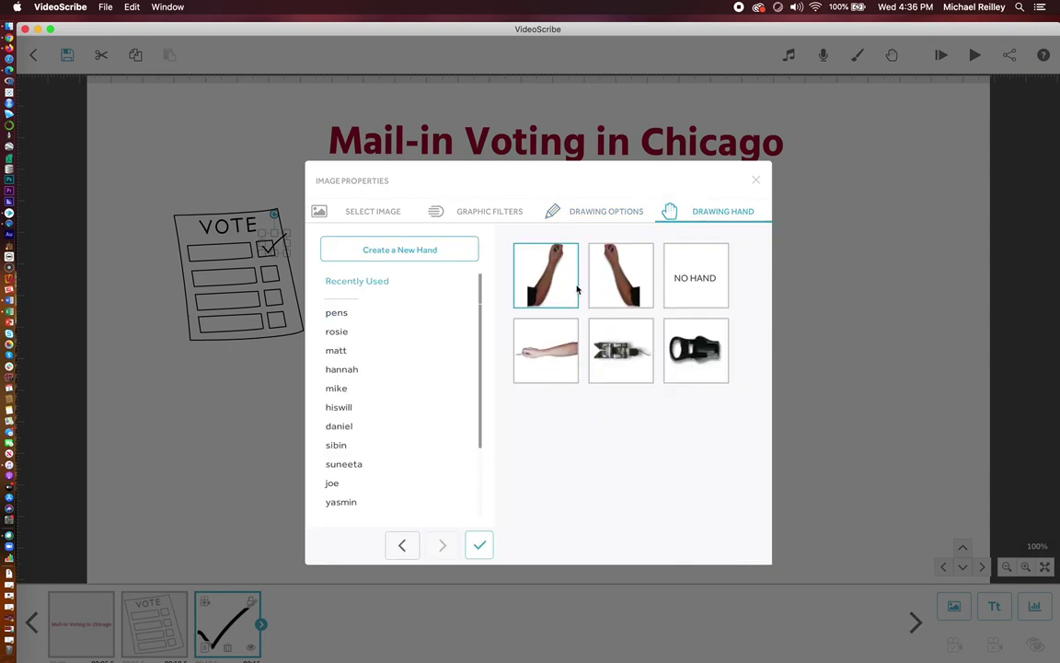
click(597, 211)
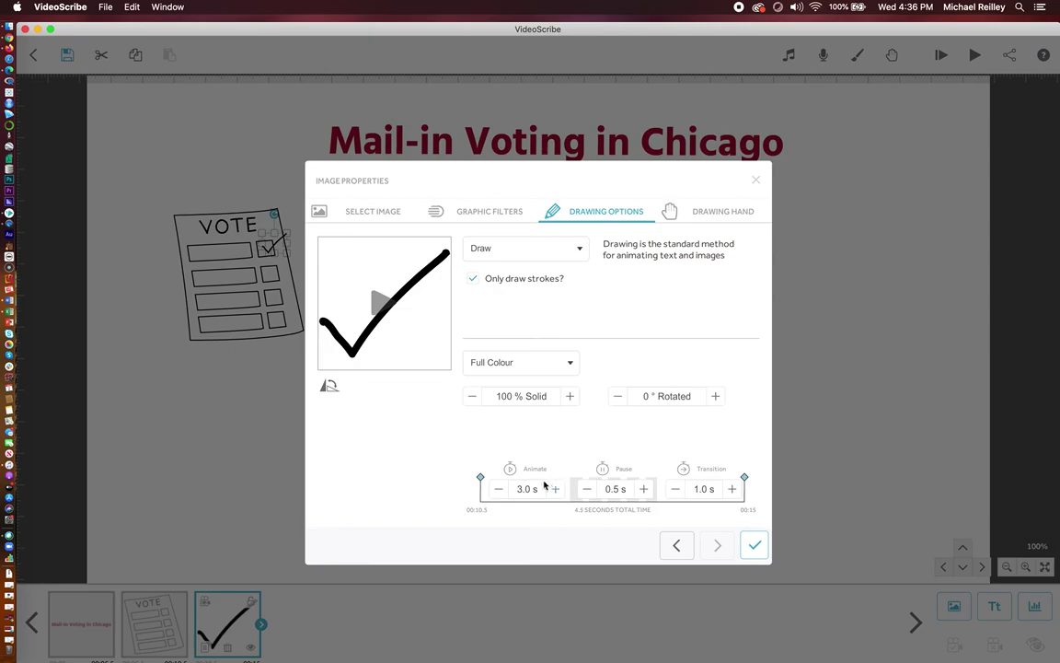
- Cut the checkmark's animation time to 1.0 second and apply it
click(497, 488)
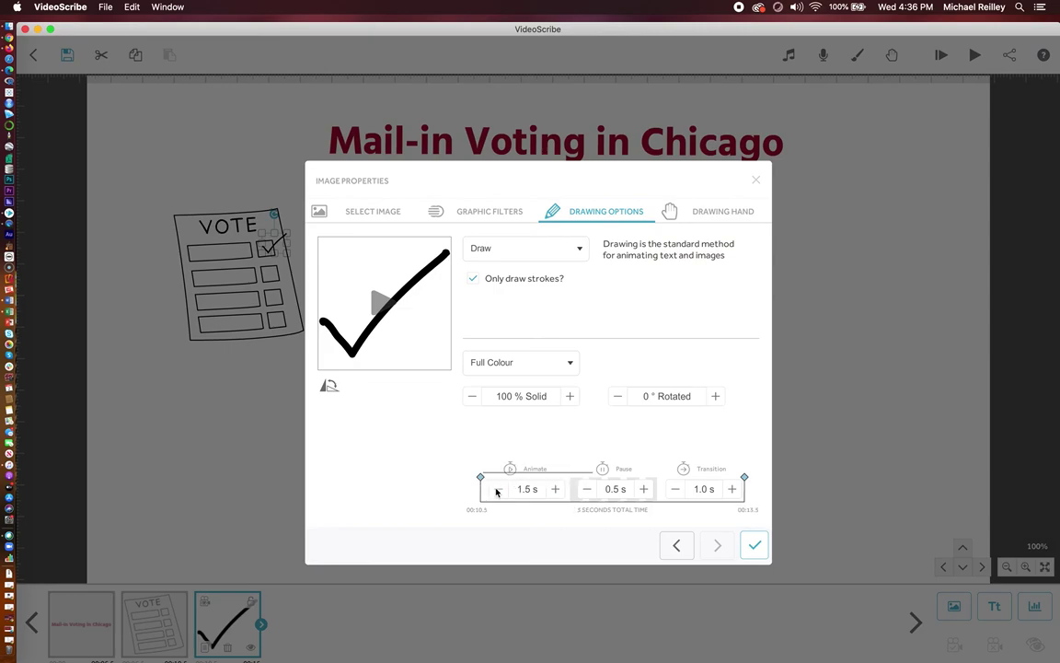
click(496, 488)
click(495, 489)
click(555, 489)
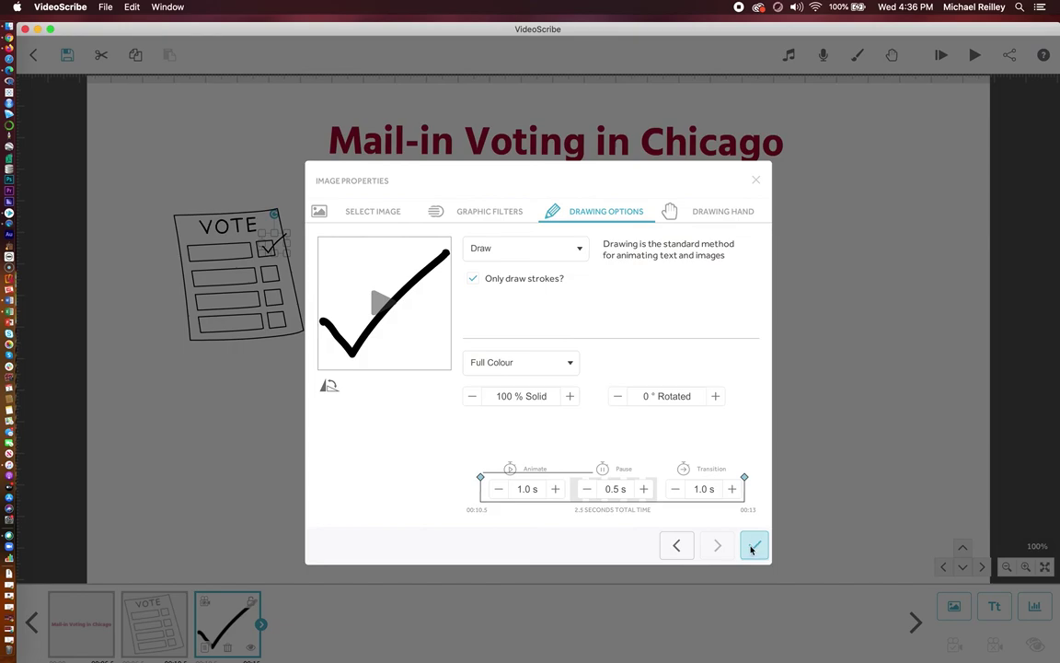
click(752, 547)
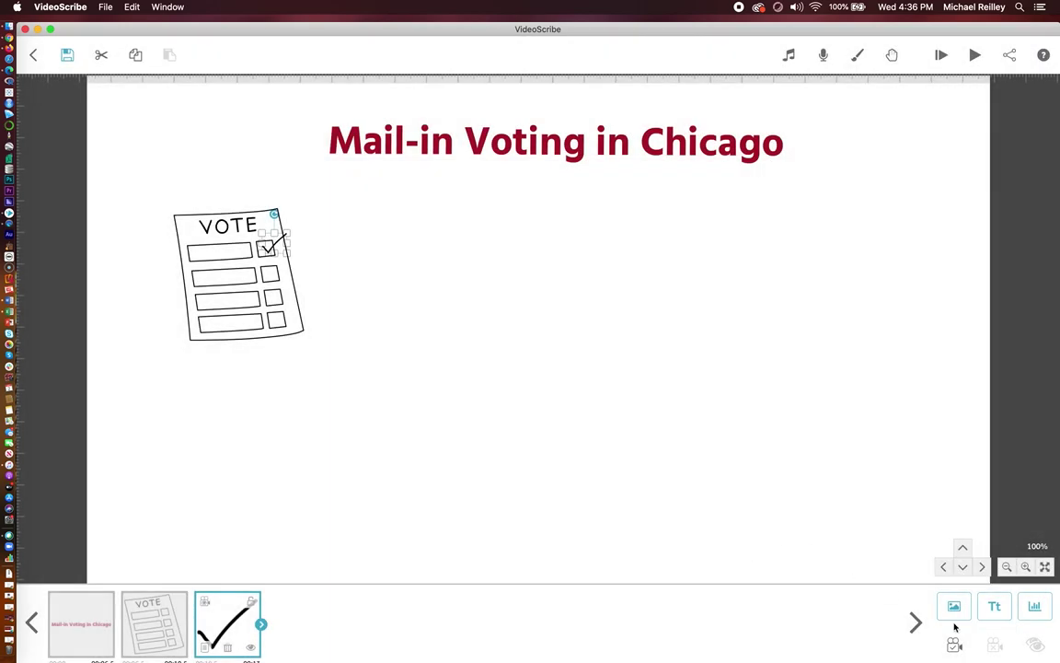
- Add a second small checkmark onto the ballot's bottom box
click(955, 607)
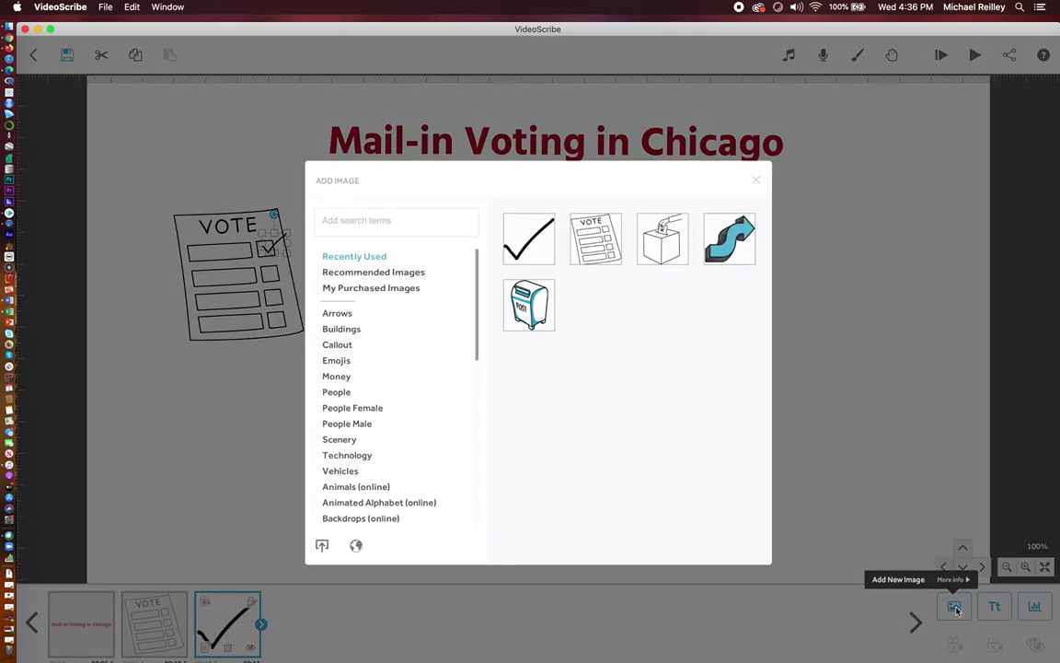
click(529, 237)
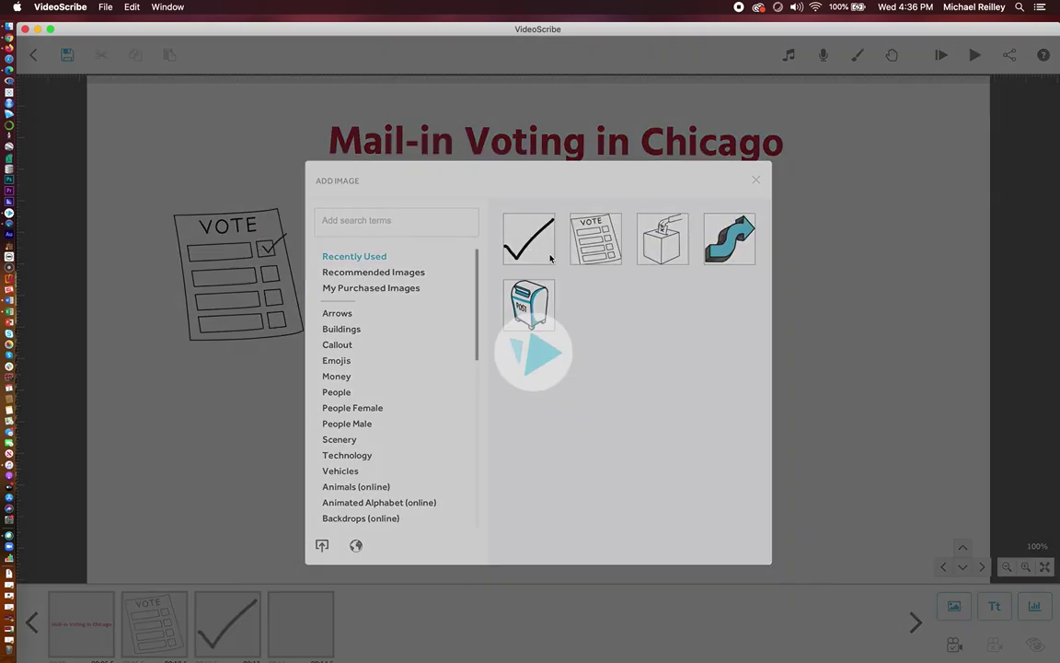
drag(665, 433, 555, 327)
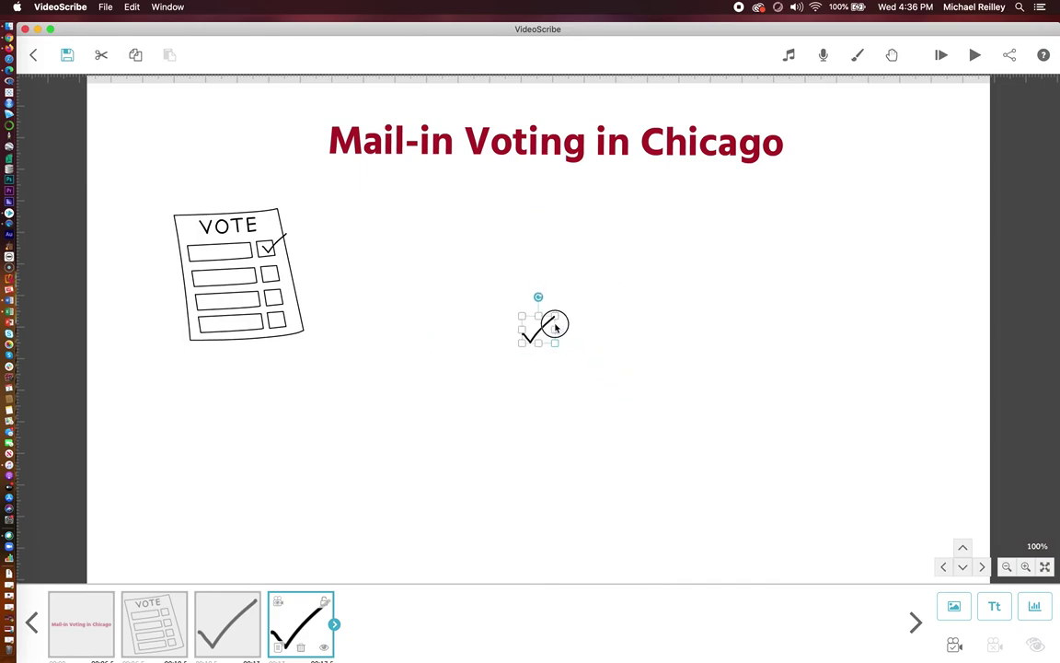
drag(543, 325, 293, 314)
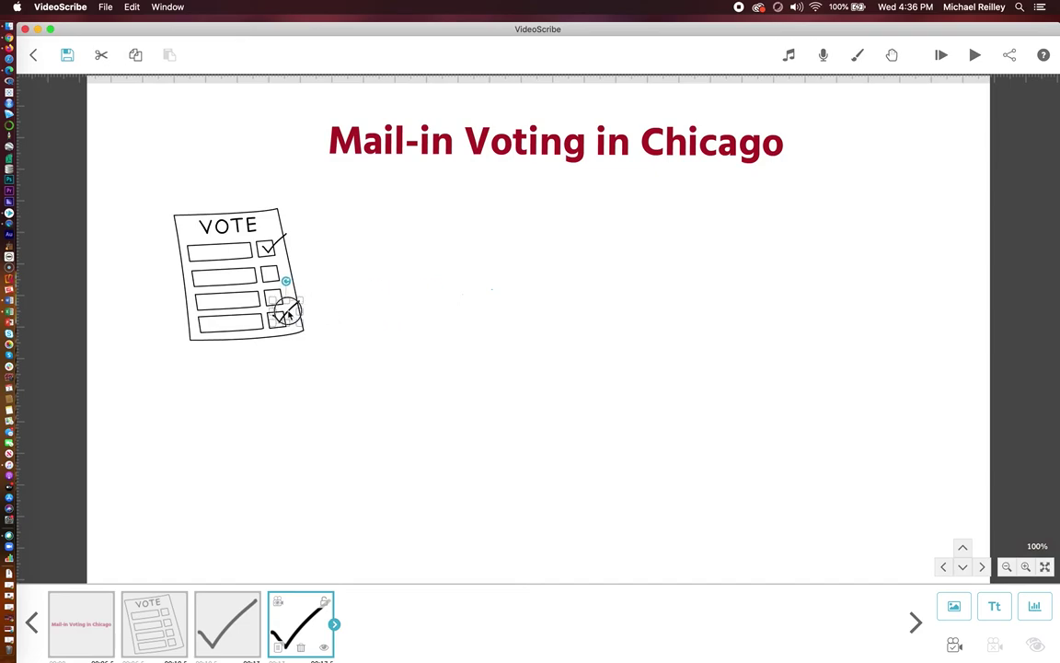
double_click(287, 311)
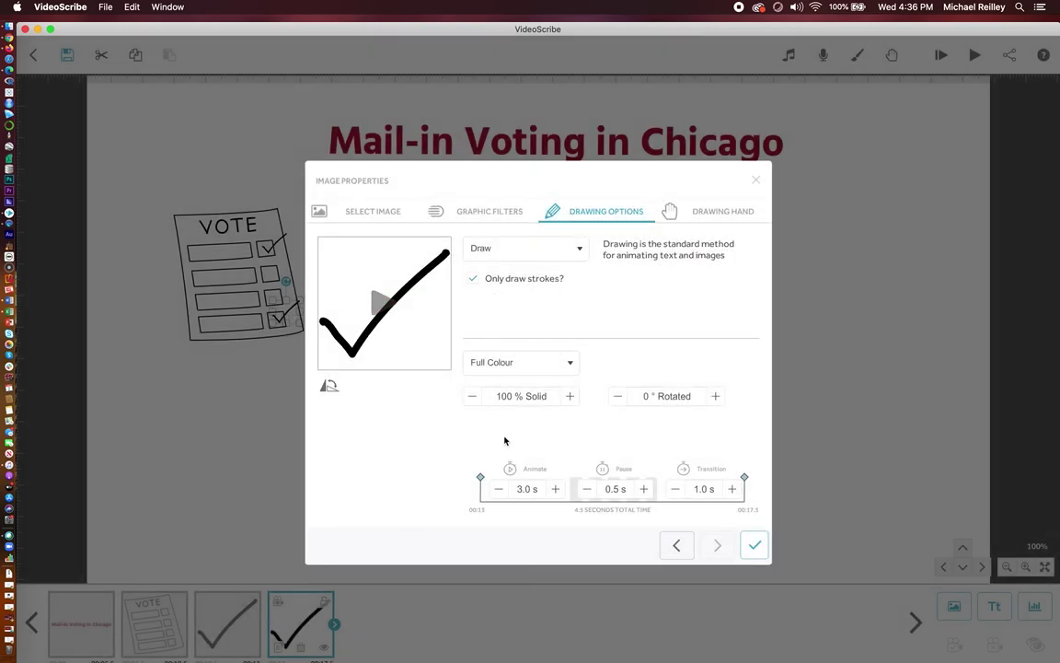
- Cut the second checkmark's draw time from 3.0 s to 1.0 s, 2.5 s total
click(498, 490)
click(498, 490)
click(754, 549)
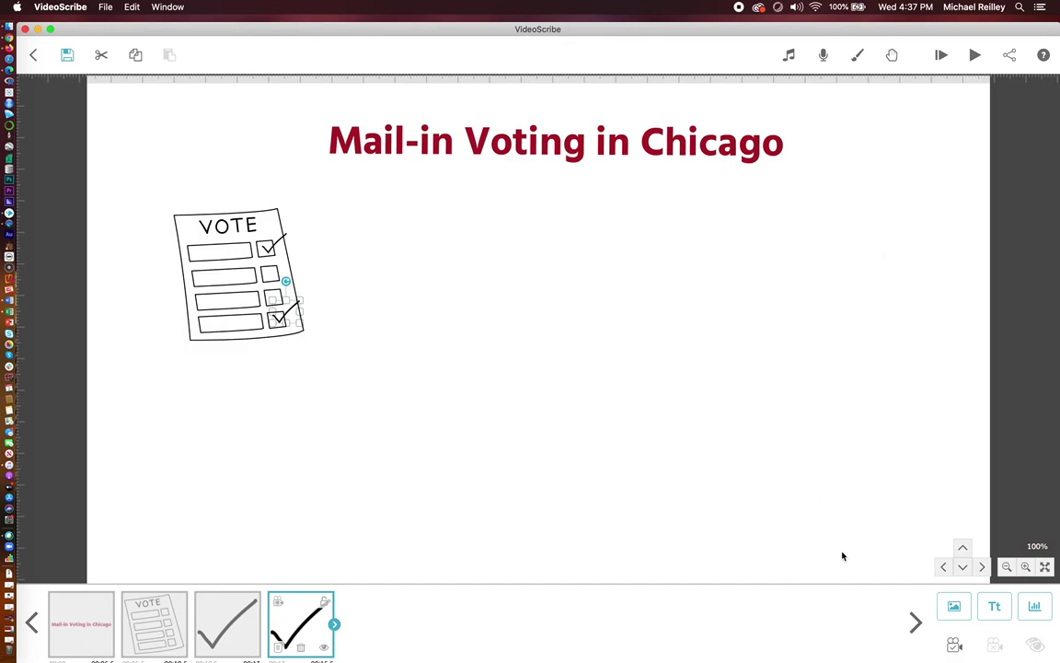
- Add the POST mailbox image, shrink it and move it up slightly
click(953, 607)
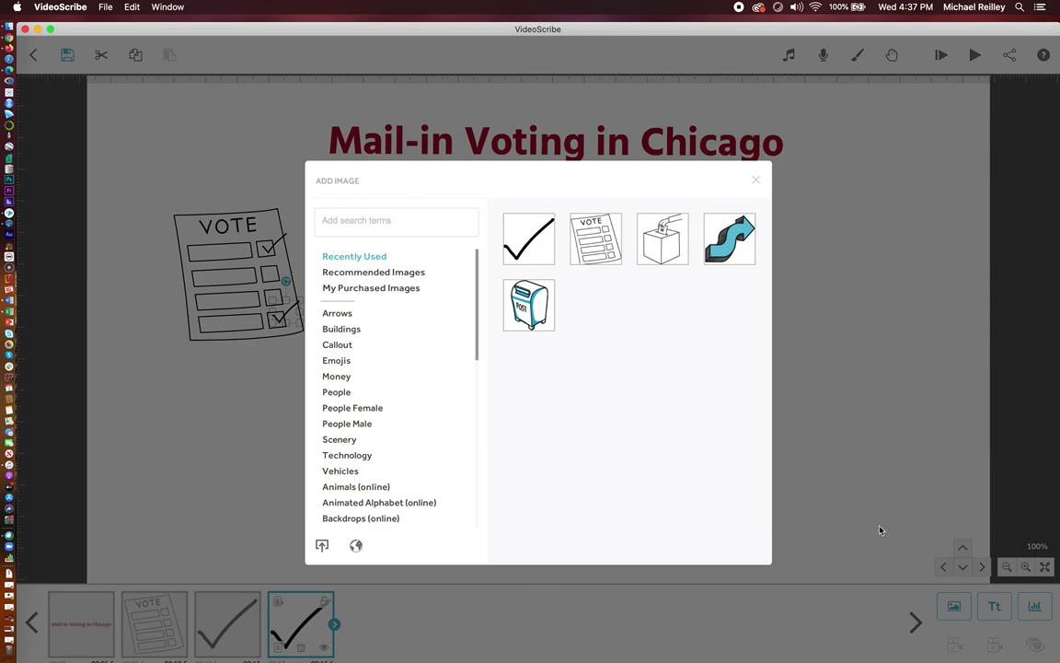
click(541, 309)
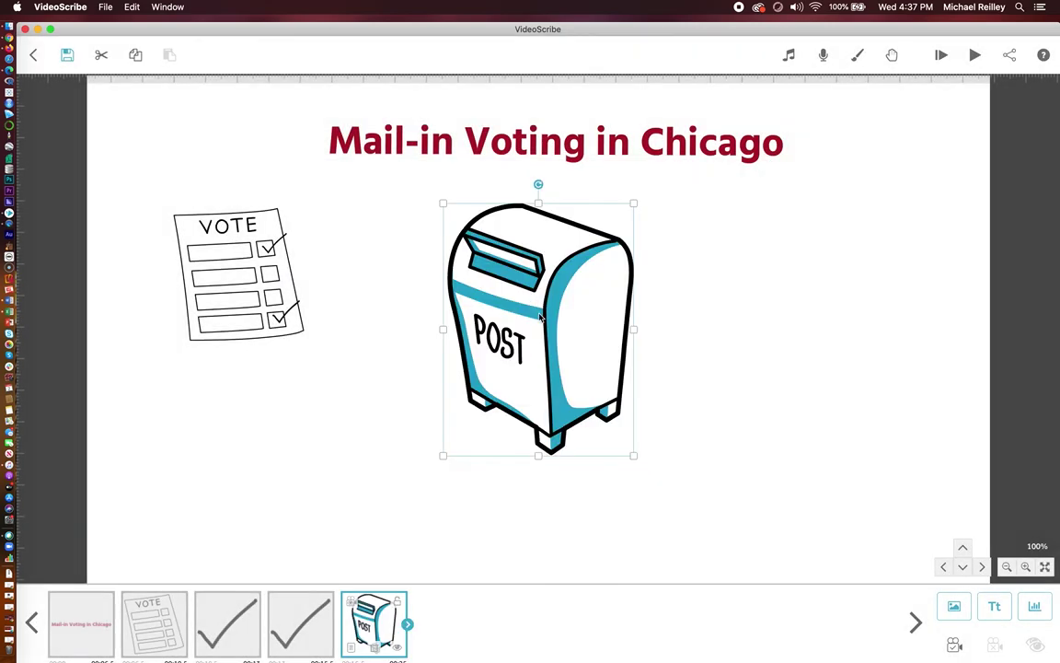
drag(636, 458, 613, 415)
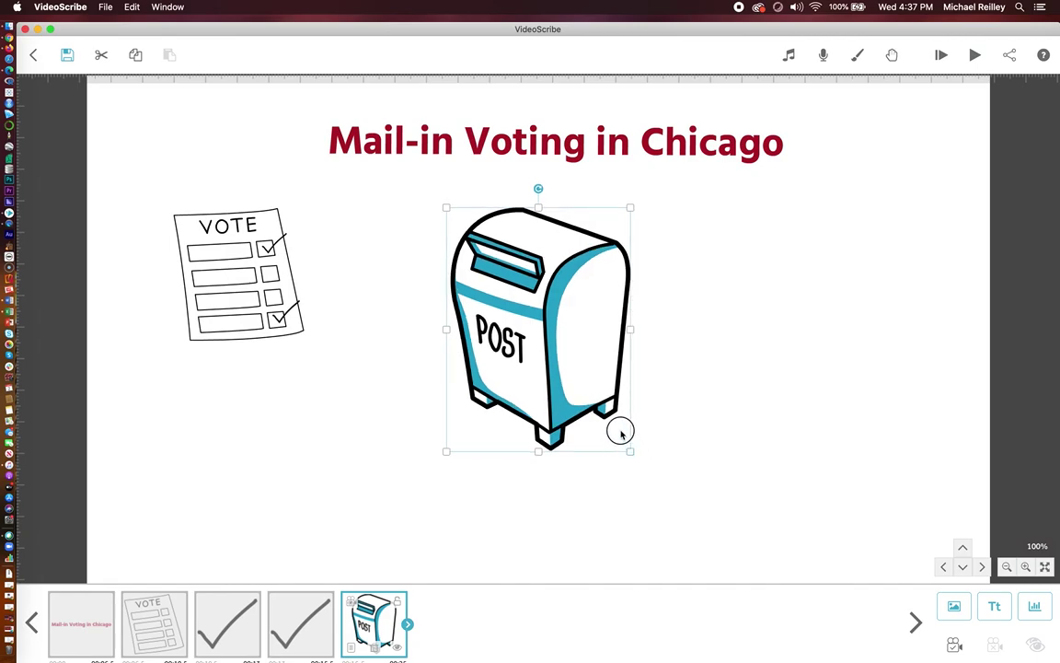
drag(567, 348, 569, 308)
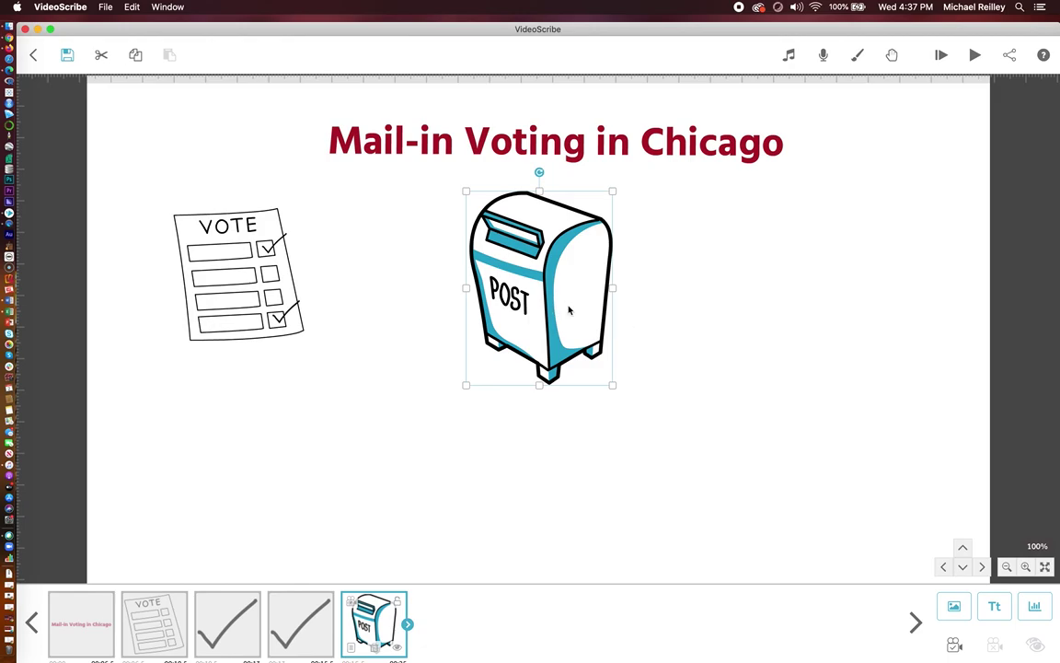
- Add the ballot box image and place it right of the mailbox
click(953, 605)
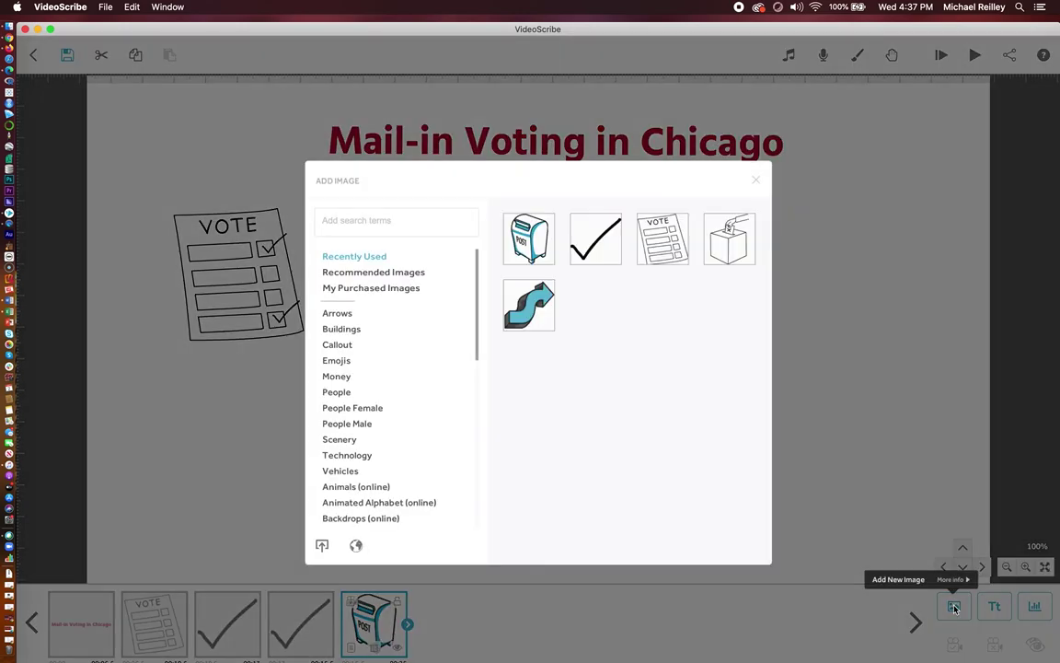
click(730, 241)
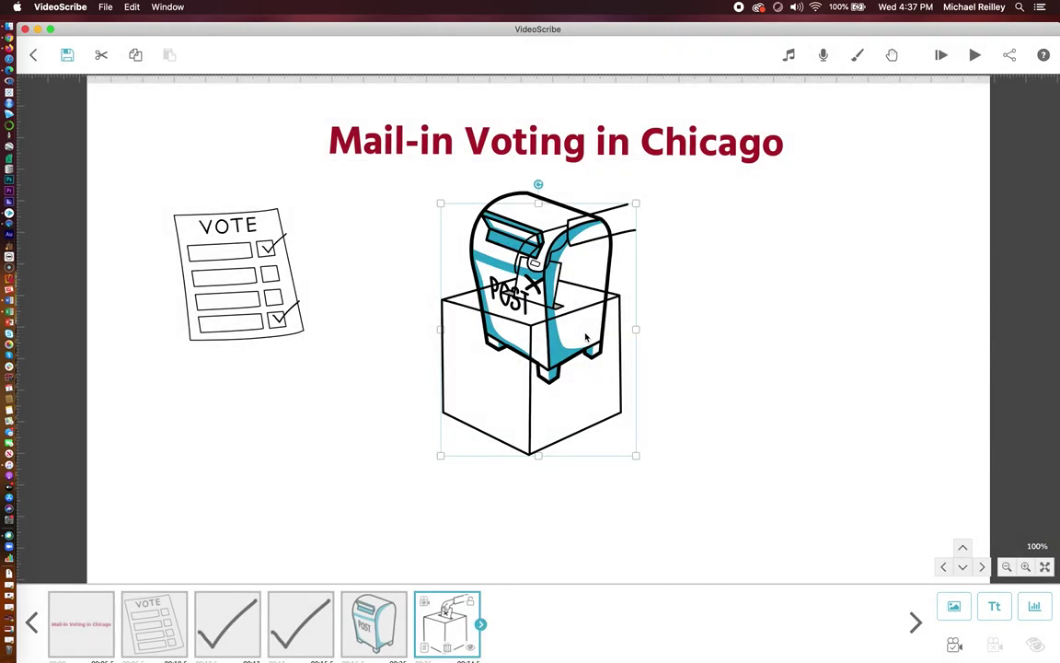
mouse_move(585, 339)
mouse_down()
mouse_move(799, 298)
mouse_move(833, 270)
mouse_up()
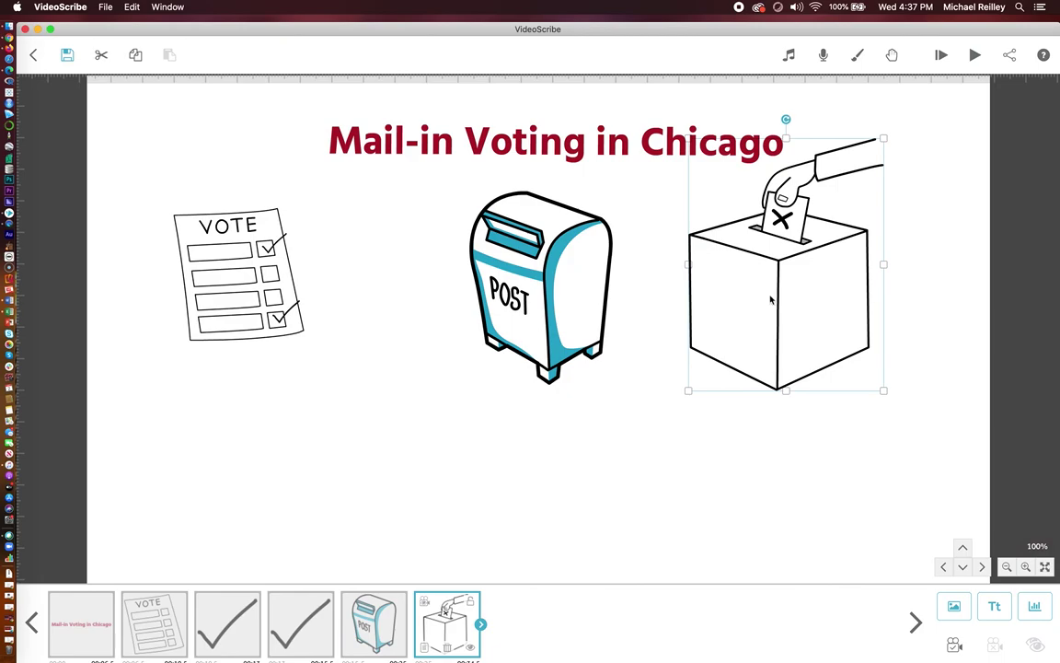
- Nudge the mailbox left, make the ballot box smaller and lower, then shrink the mailbox slightly
click(549, 298)
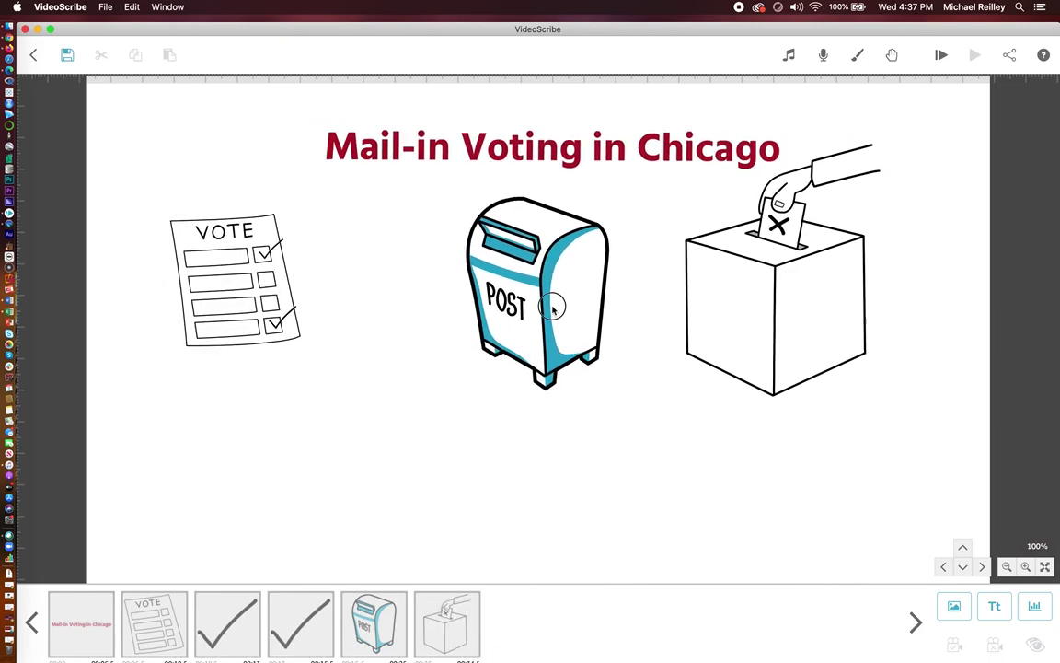
drag(552, 309, 538, 309)
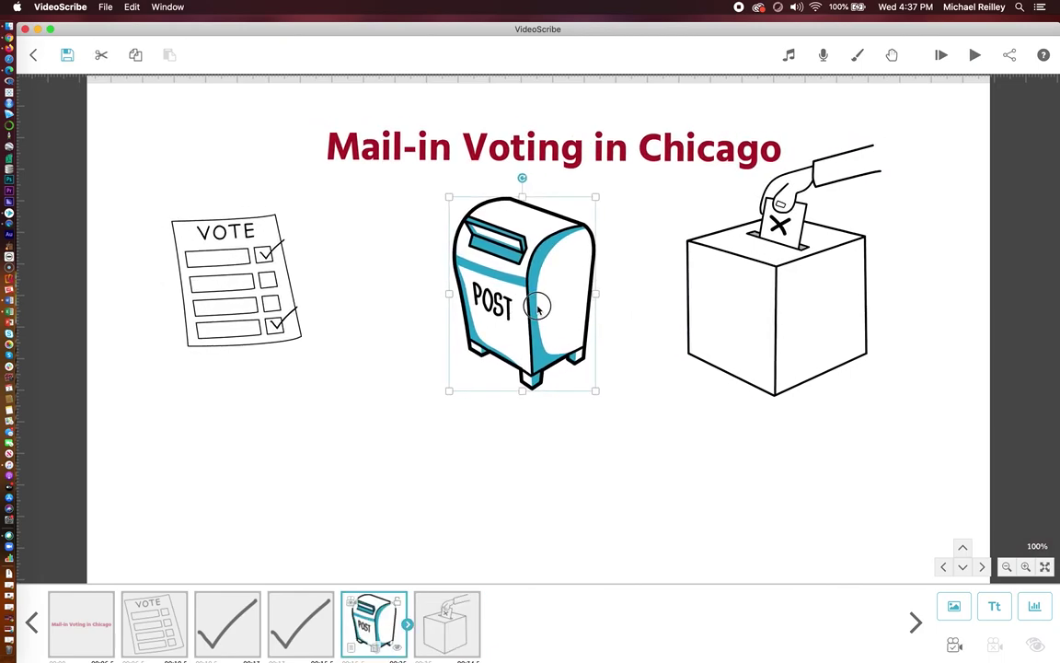
click(713, 295)
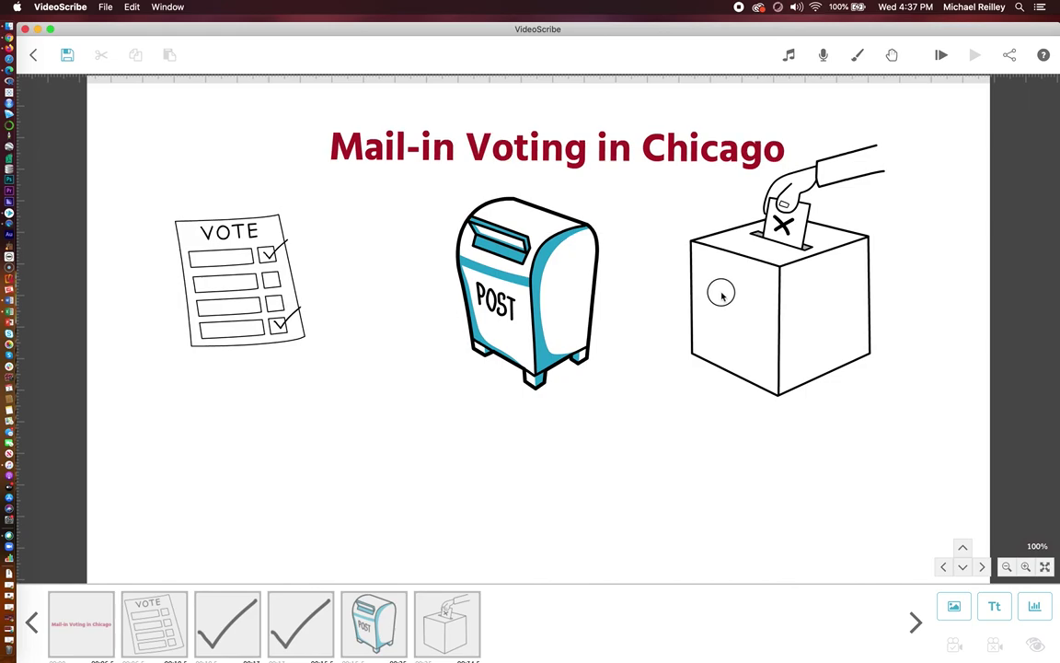
click(794, 302)
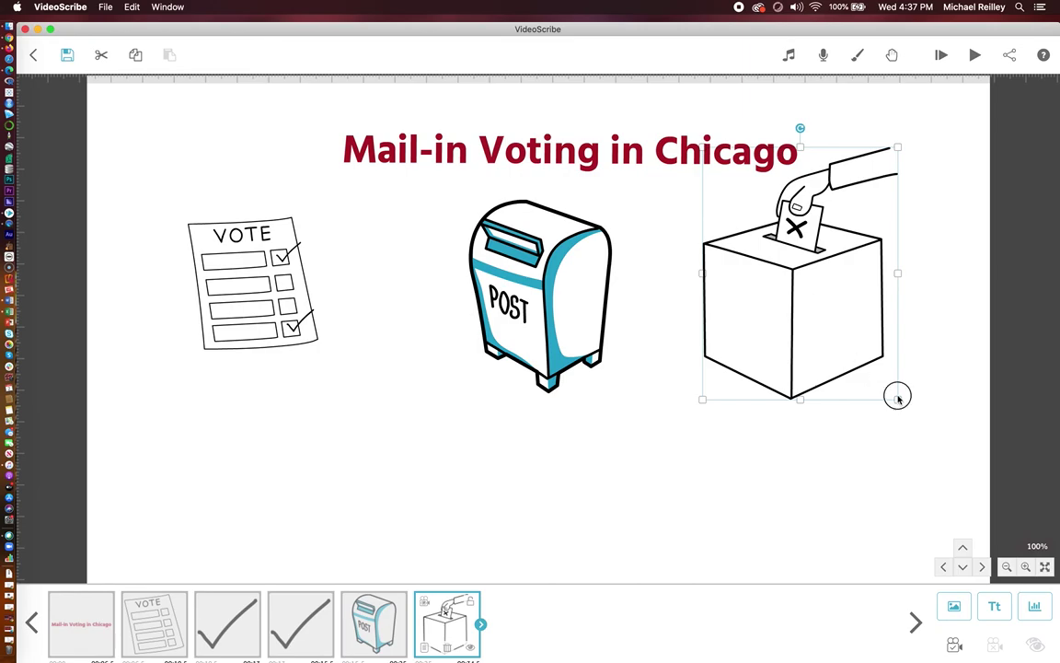
mouse_move(898, 399)
mouse_down()
mouse_move(930, 397)
mouse_move(894, 331)
mouse_move(903, 362)
mouse_up()
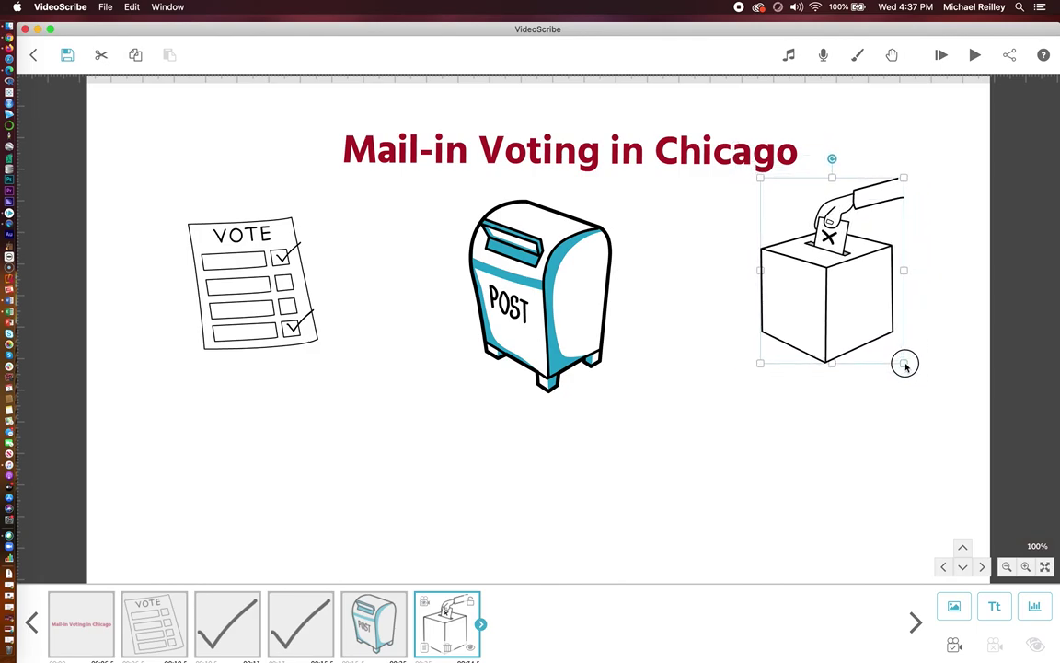
drag(875, 324, 876, 349)
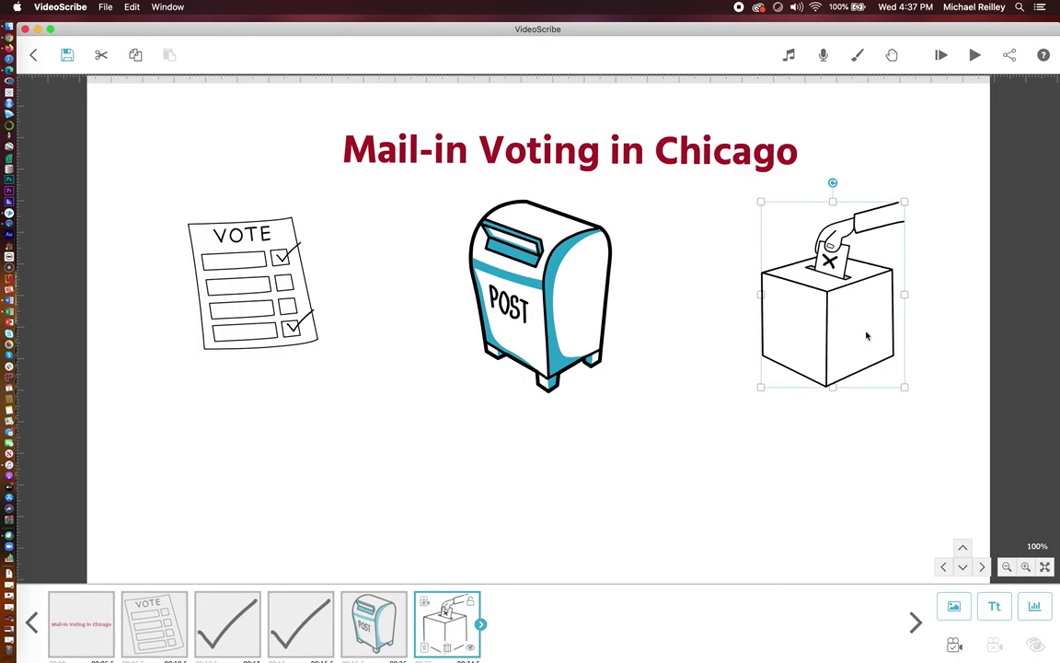
click(605, 316)
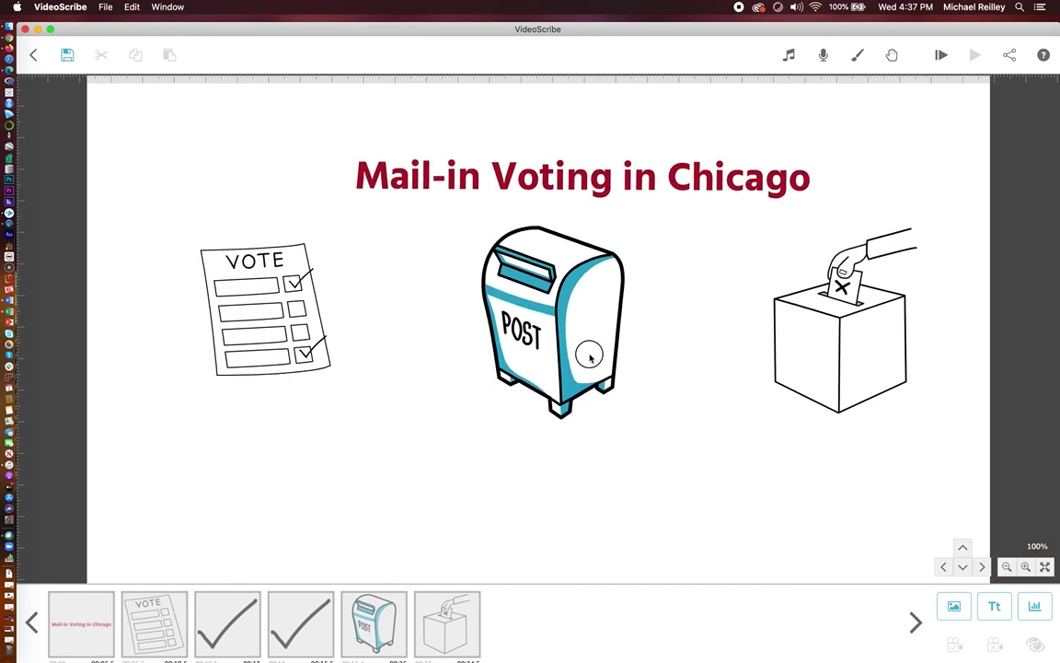
click(586, 346)
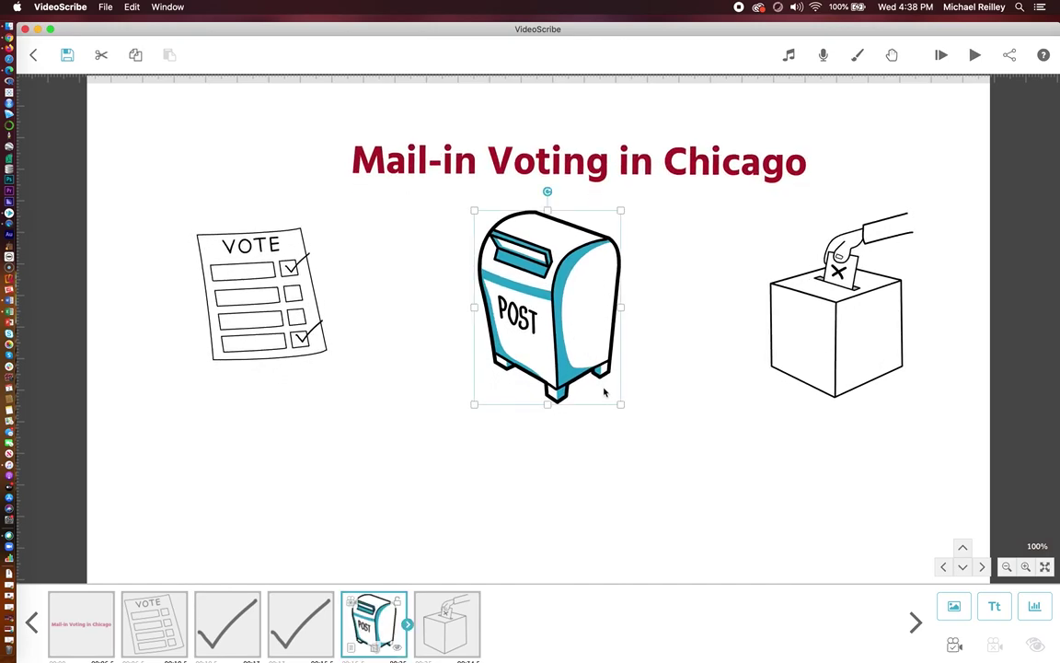
drag(623, 409, 613, 393)
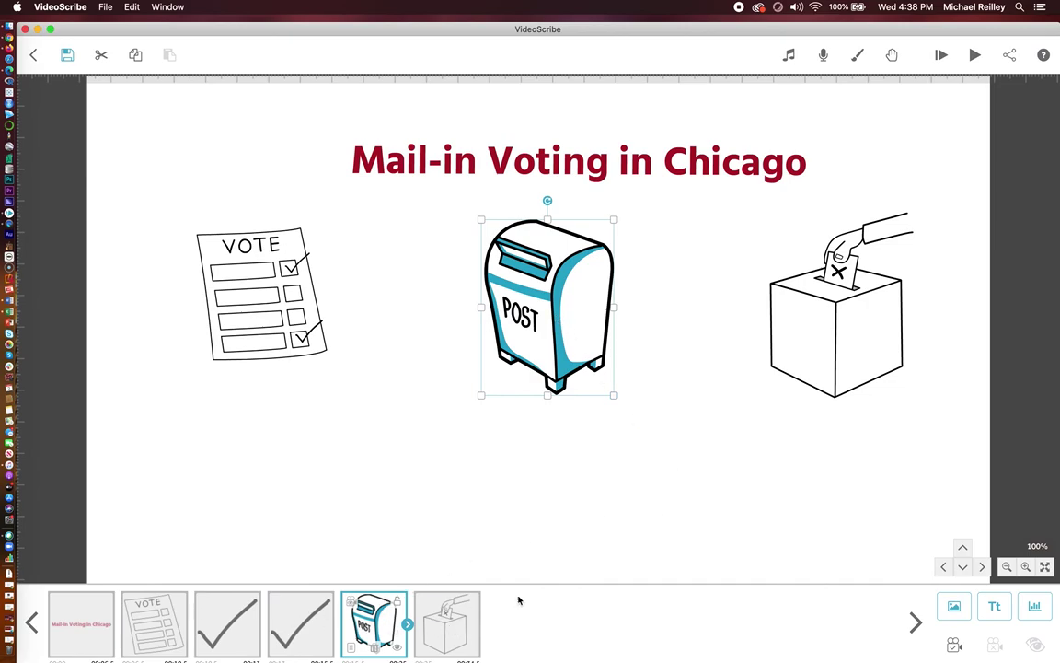
- Add a small clockwise-tilted blue arrow between ballot and mailbox, ordered before the mailbox
click(957, 608)
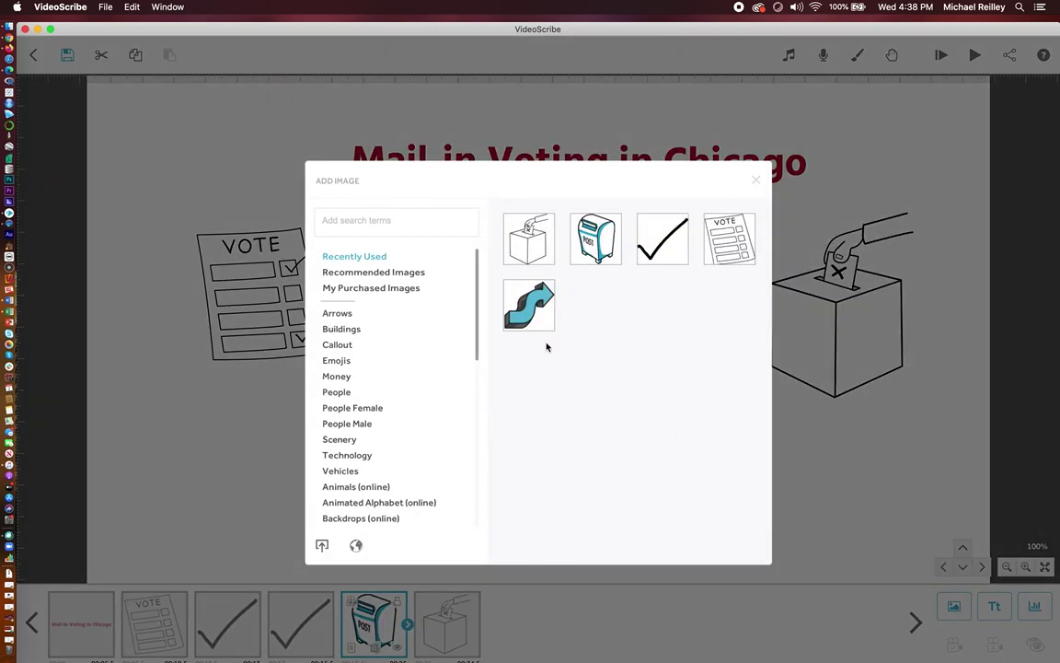
click(532, 315)
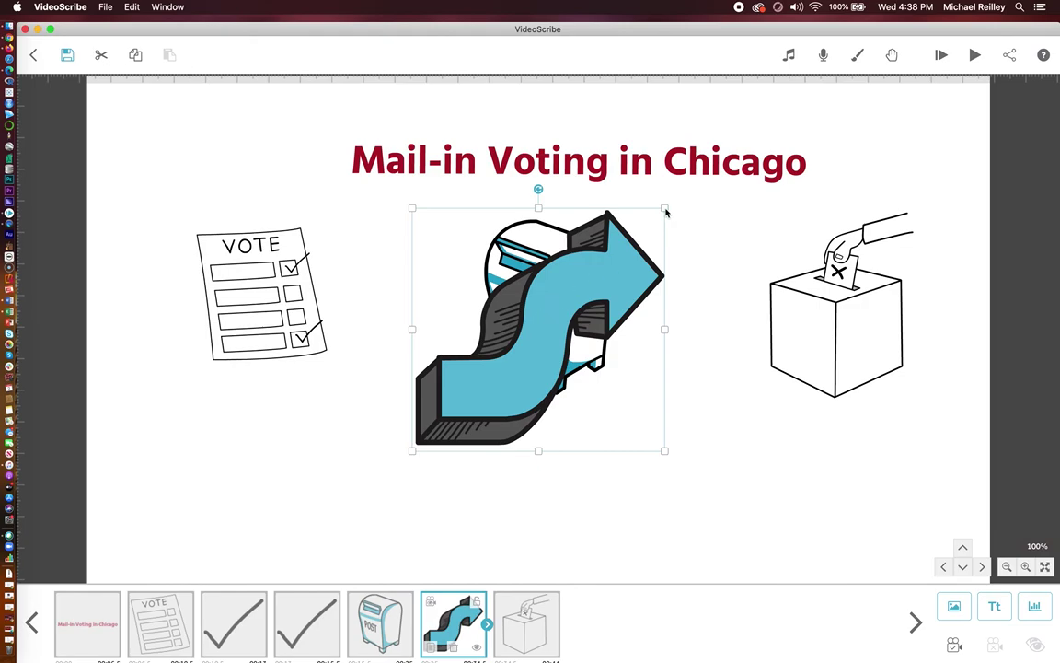
drag(666, 213, 548, 269)
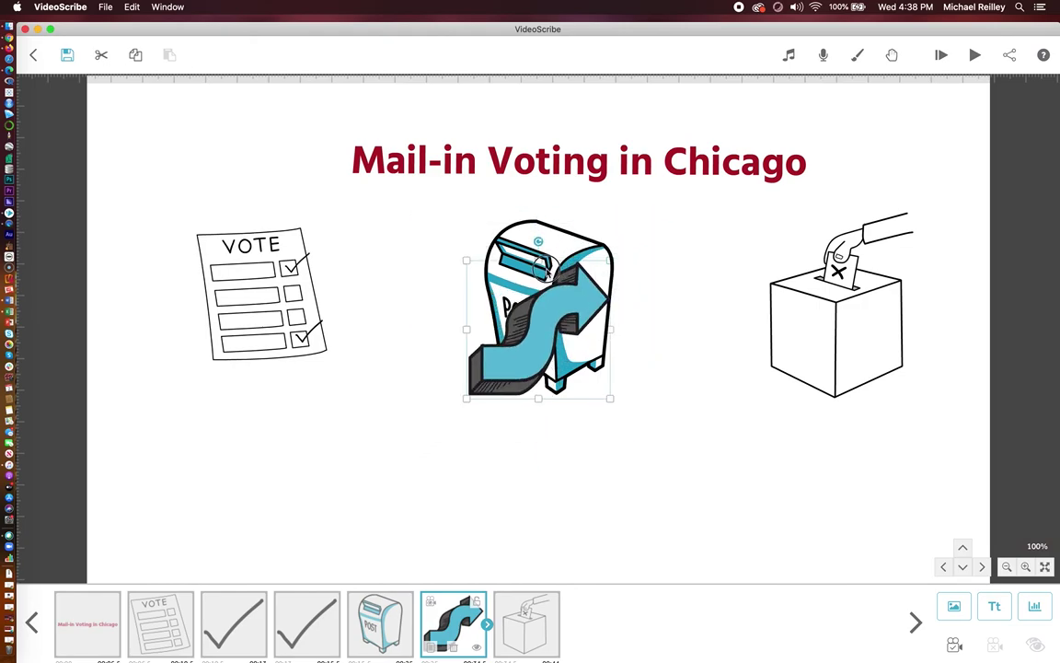
mouse_move(544, 331)
mouse_down()
mouse_move(442, 333)
mouse_move(447, 324)
mouse_move(417, 274)
mouse_up()
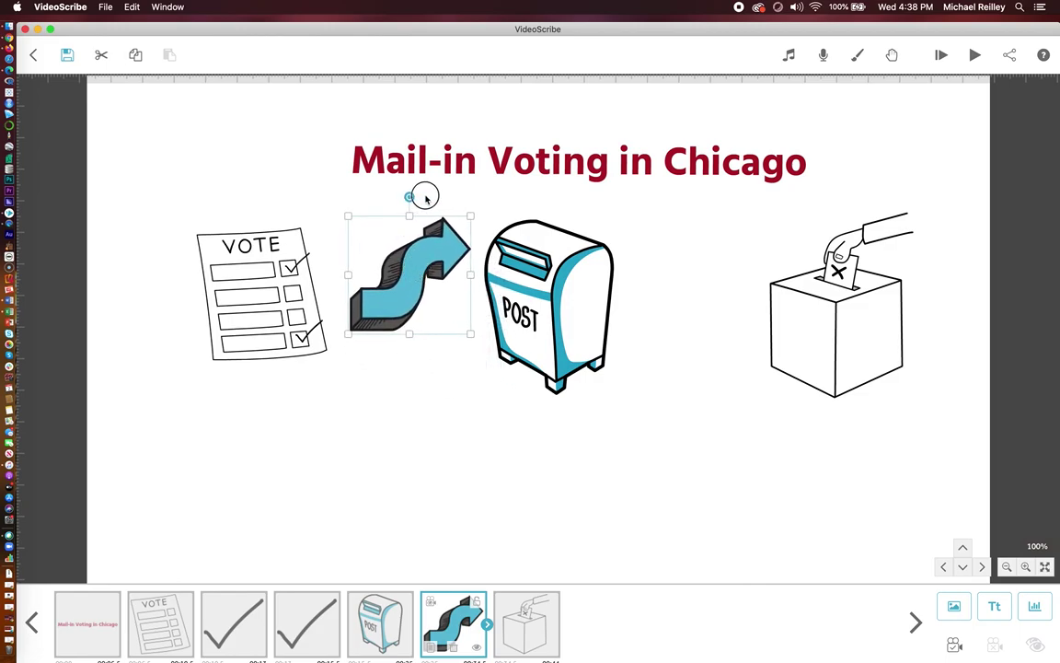
drag(425, 198, 444, 208)
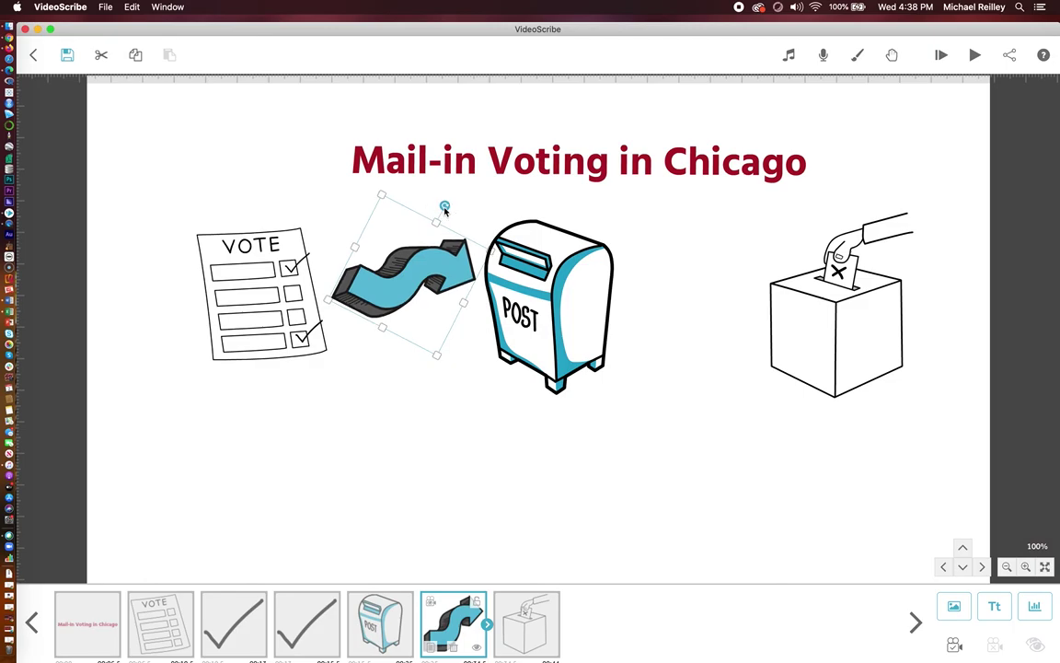
drag(434, 346, 405, 300)
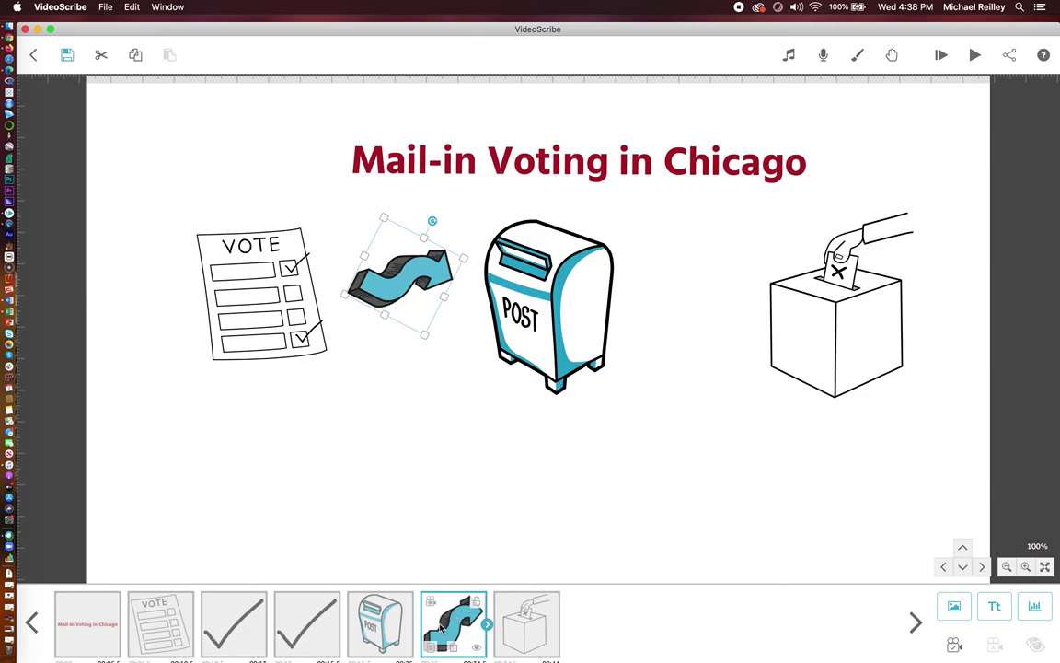
drag(441, 627, 382, 629)
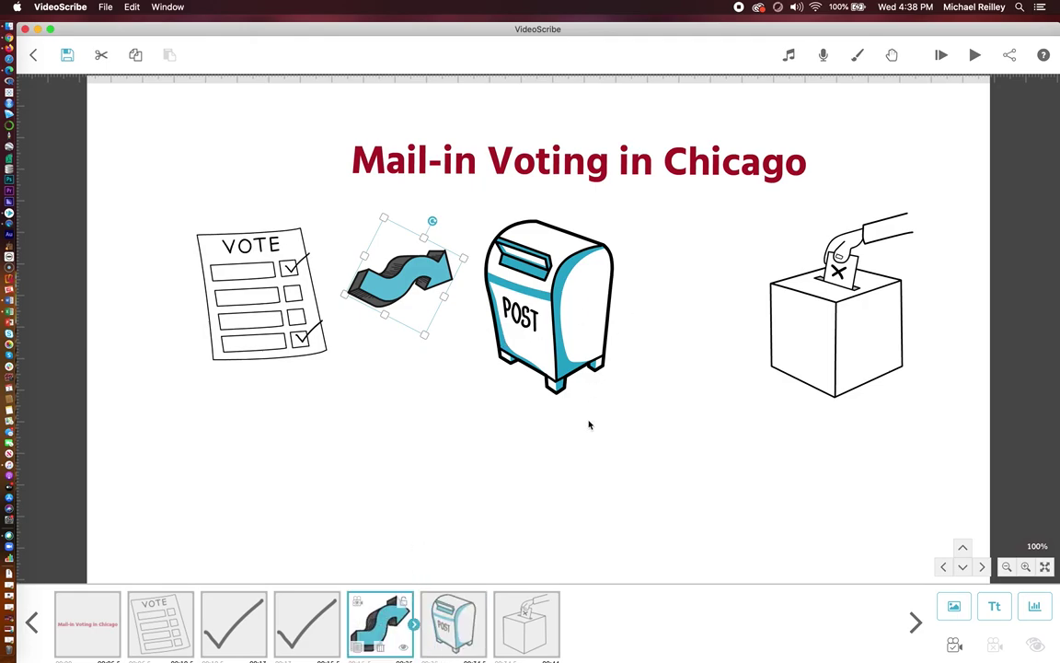
- Add a second shrunken, clockwise-tilted blue arrow between the mailbox and ballot box
click(955, 605)
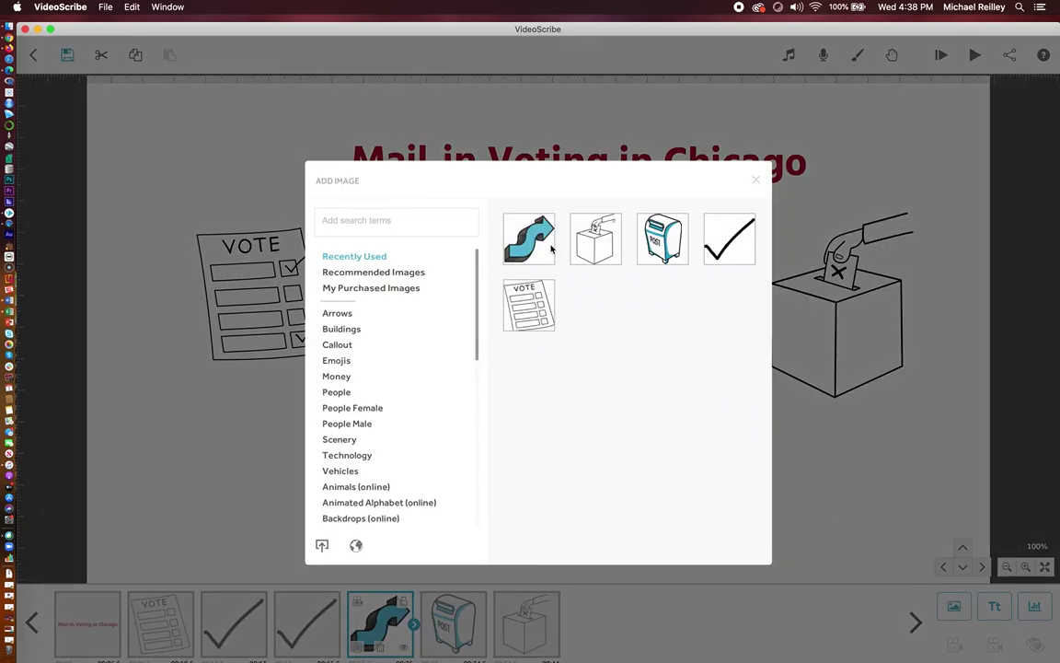
click(662, 238)
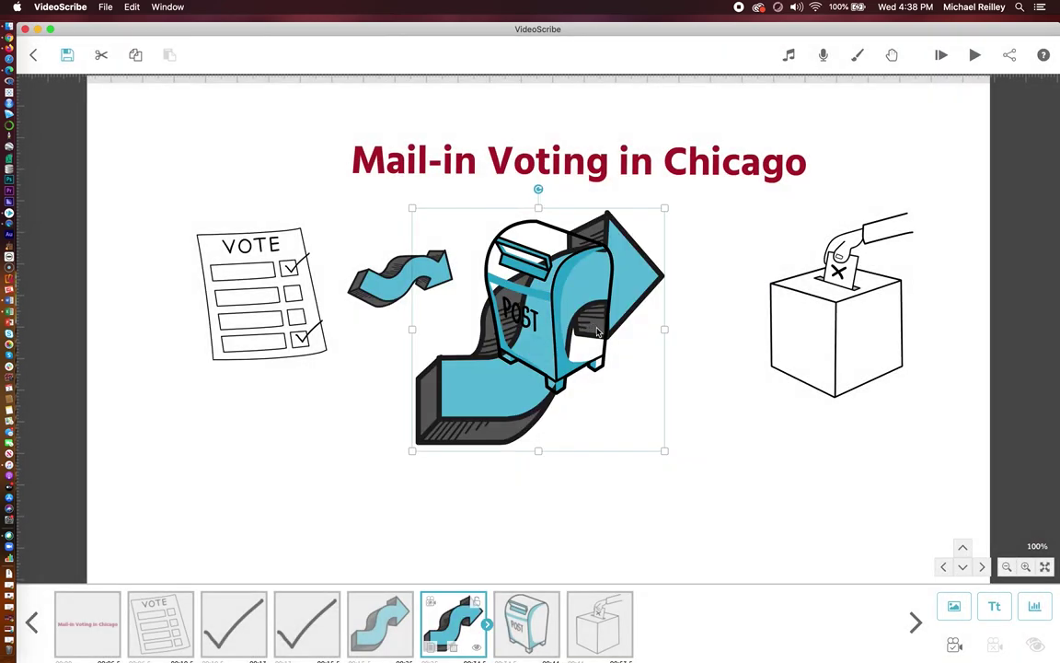
mouse_move(664, 450)
mouse_down()
mouse_move(596, 361)
mouse_move(727, 350)
mouse_up()
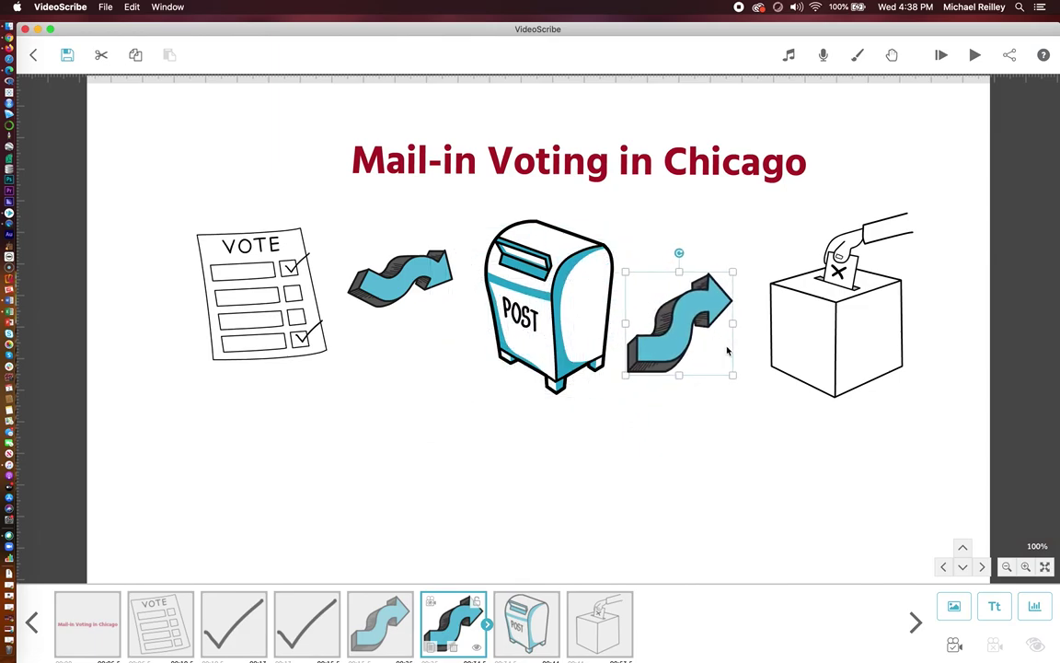
drag(734, 376, 723, 348)
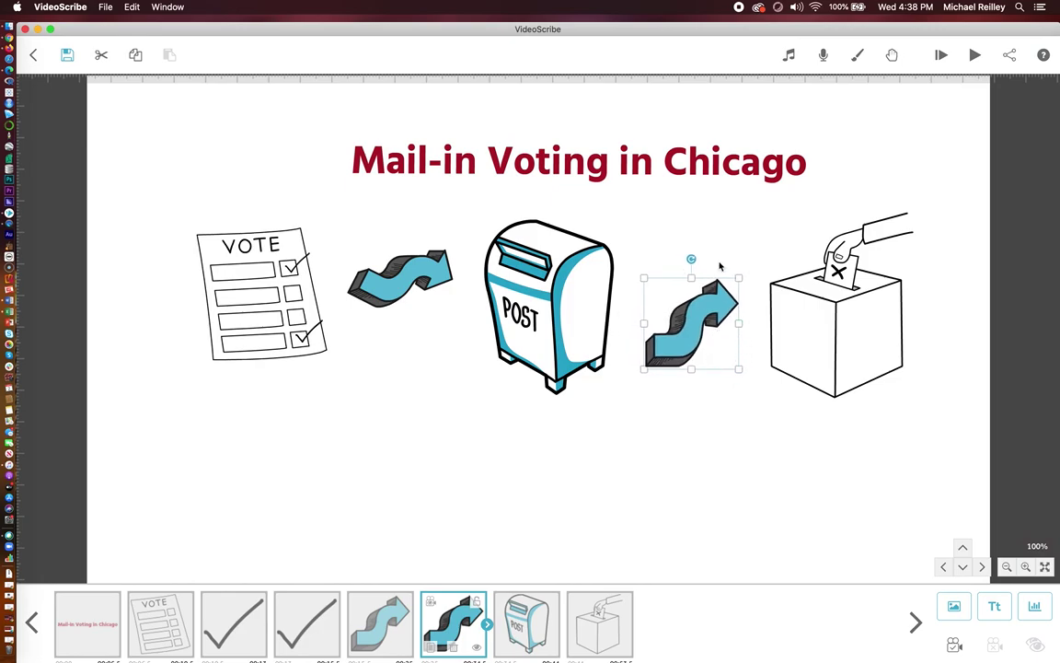
drag(692, 258, 722, 268)
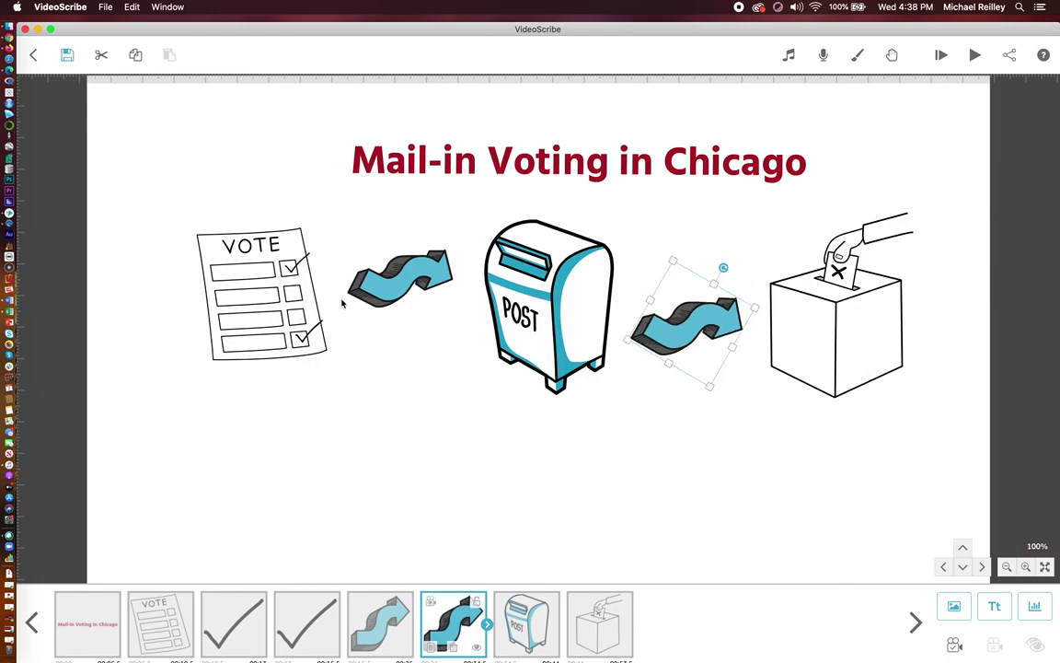
- Make the first arrow fade in and colour it dark red
double_click(406, 280)
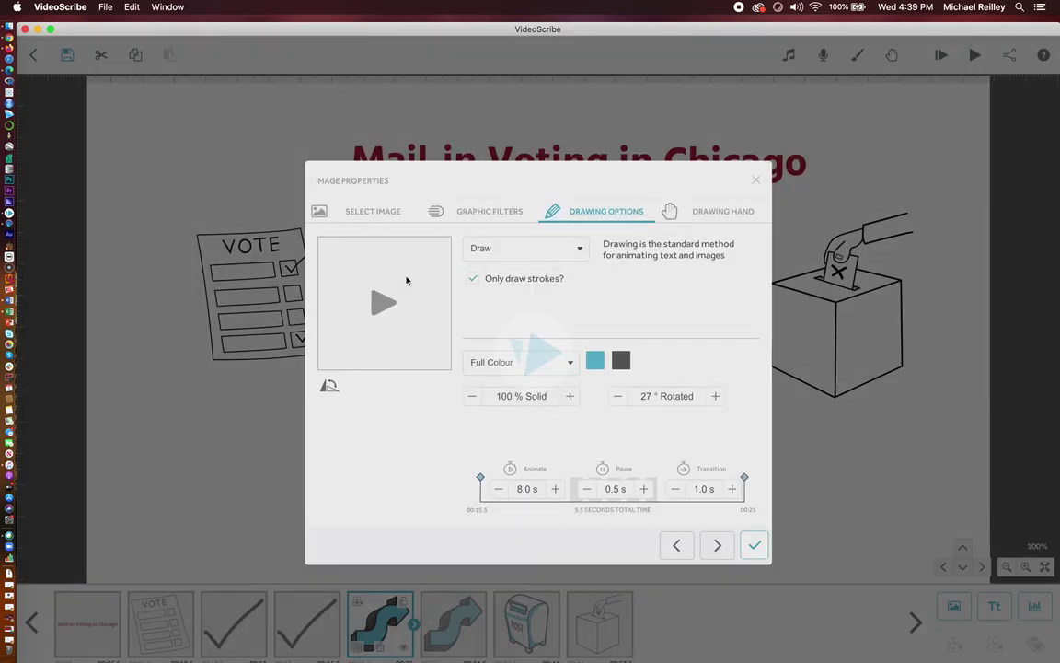
click(580, 255)
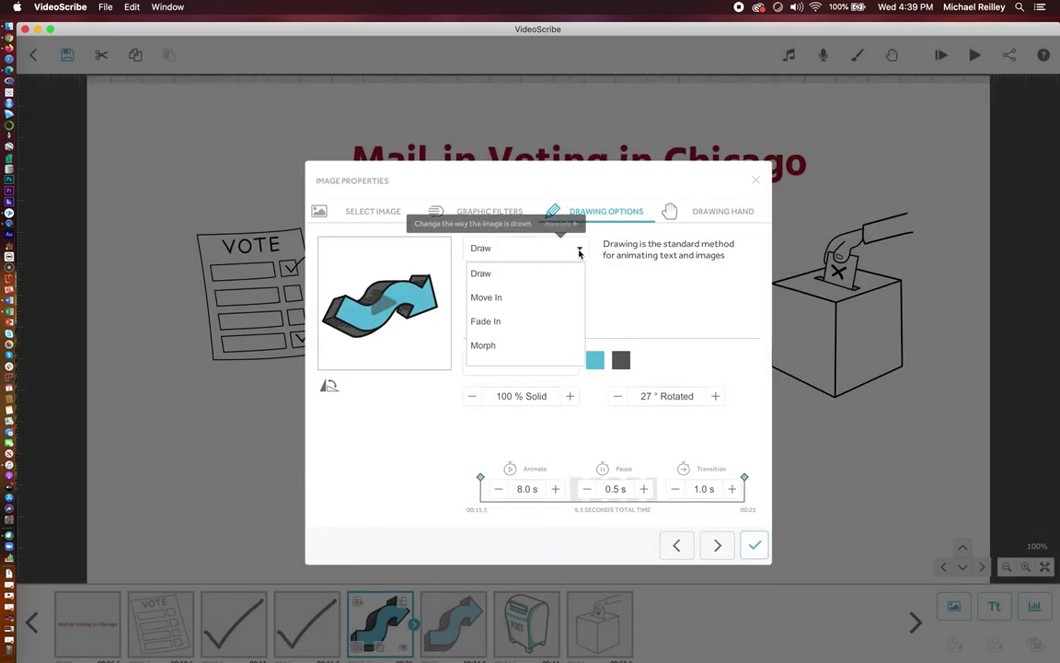
click(490, 322)
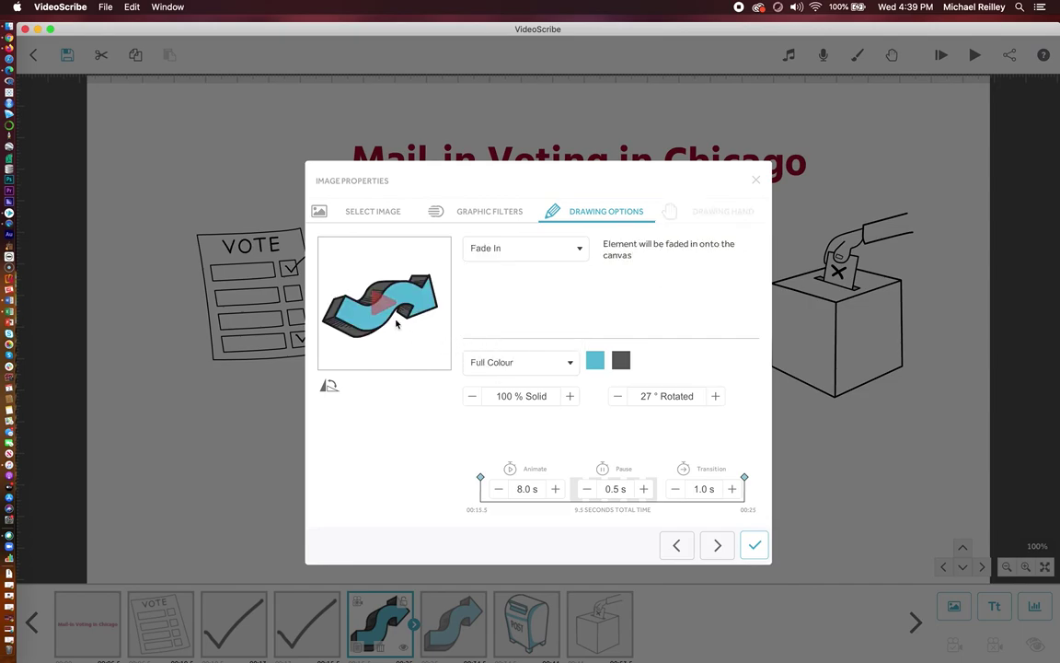
click(596, 362)
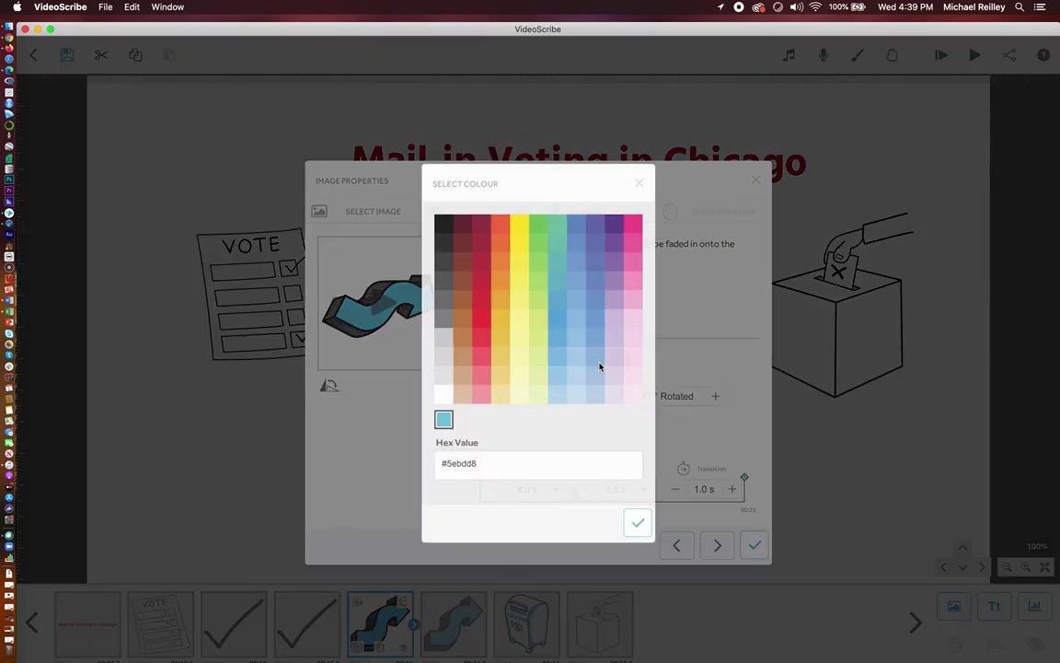
click(483, 244)
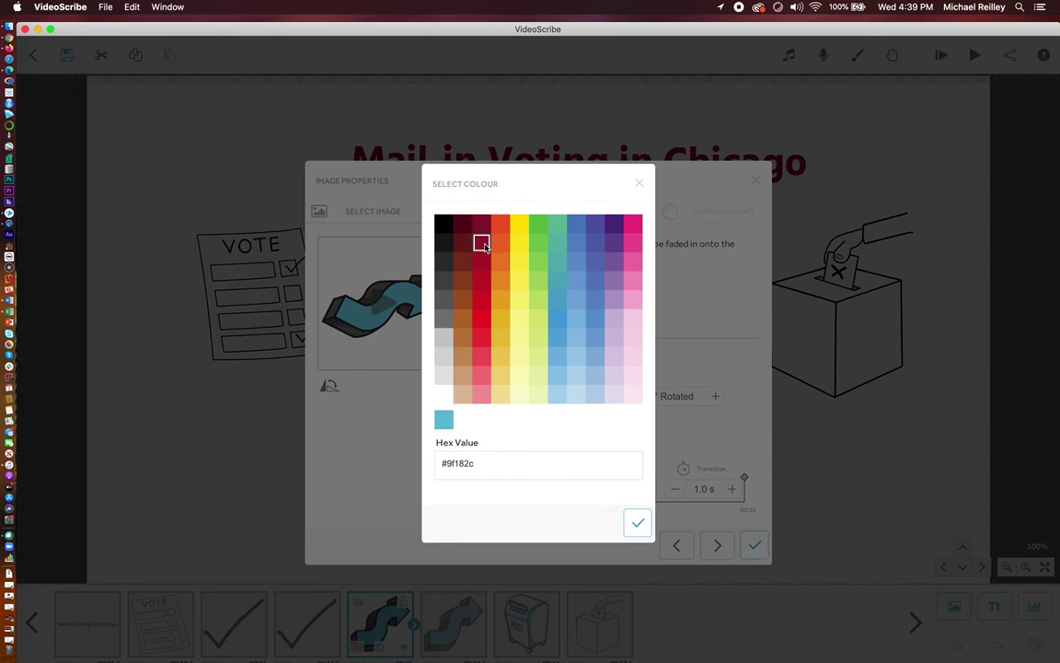
click(637, 521)
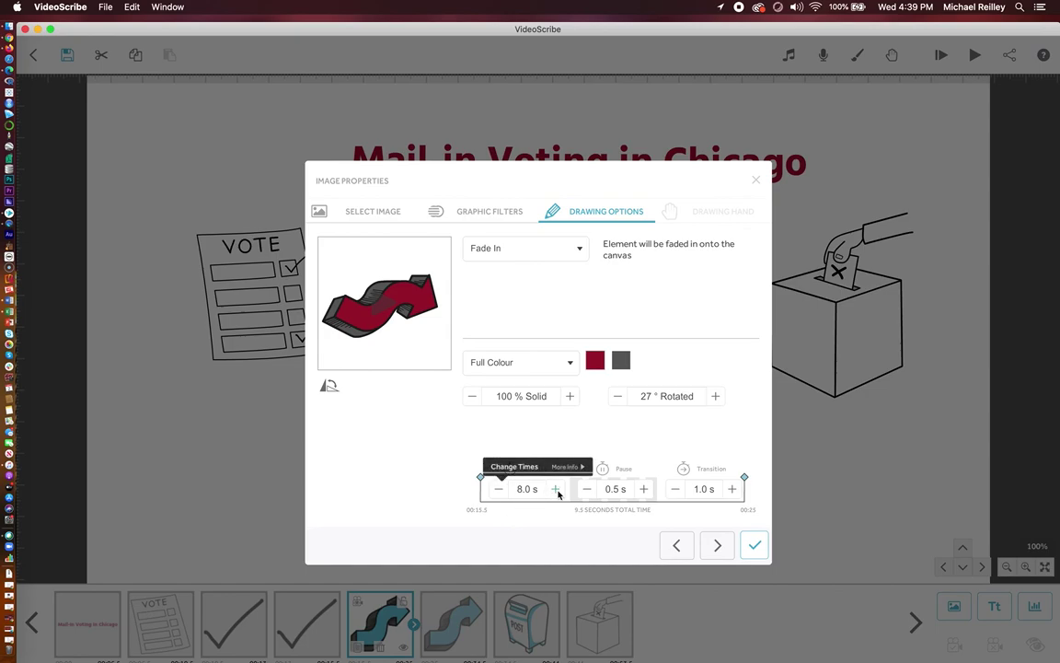
- Shorten the first arrow's animation from 8 s to 2 s
click(497, 489)
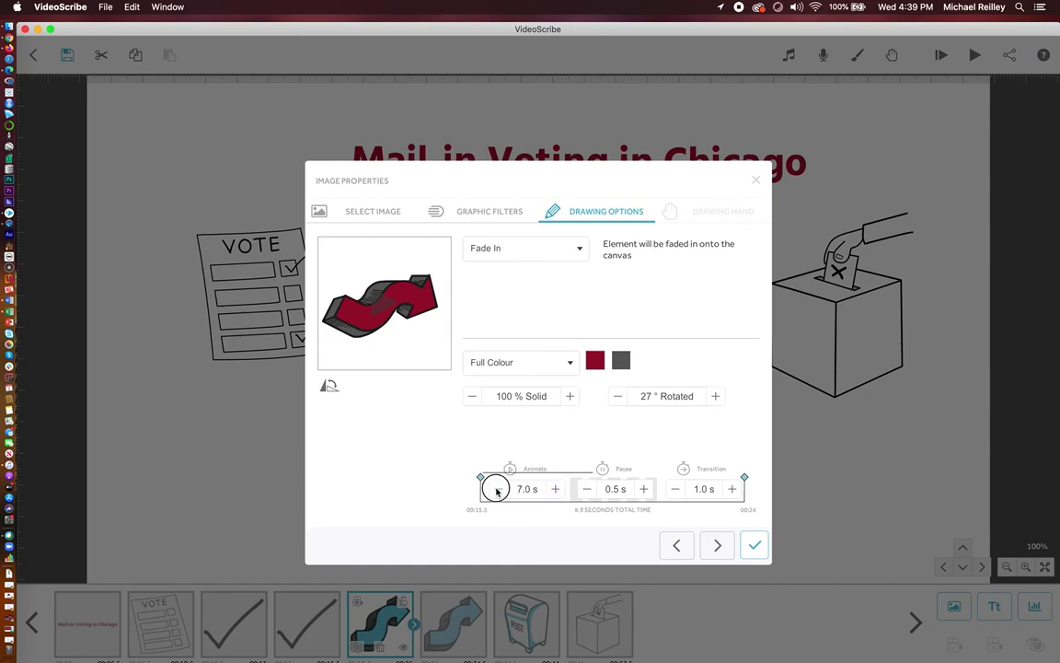
click(498, 489)
click(498, 489)
click(498, 489)
click(497, 489)
click(497, 489)
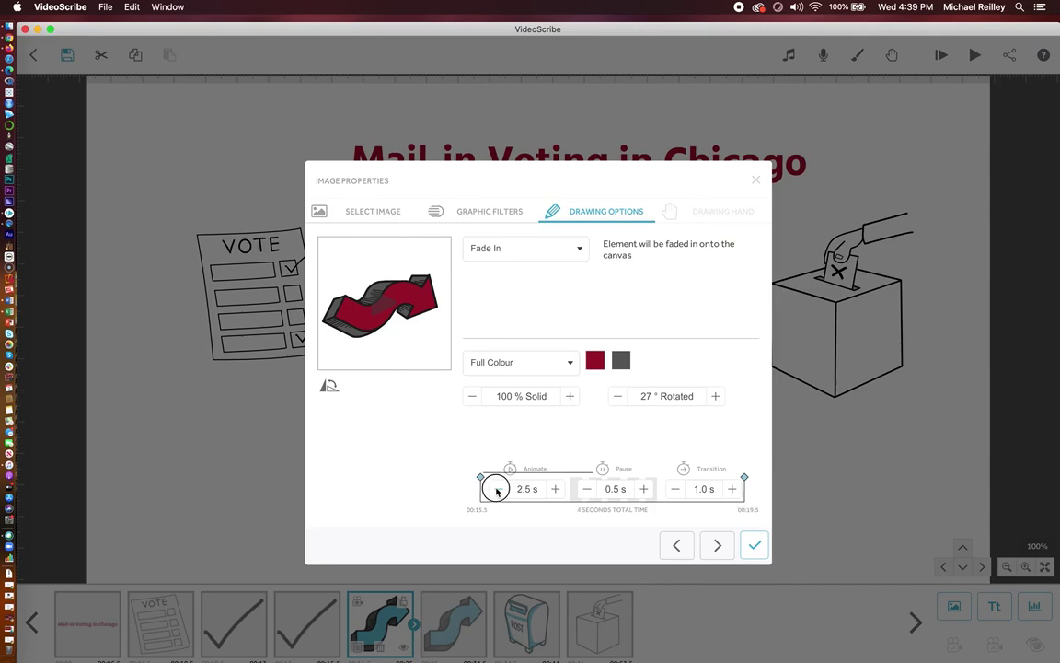
click(755, 545)
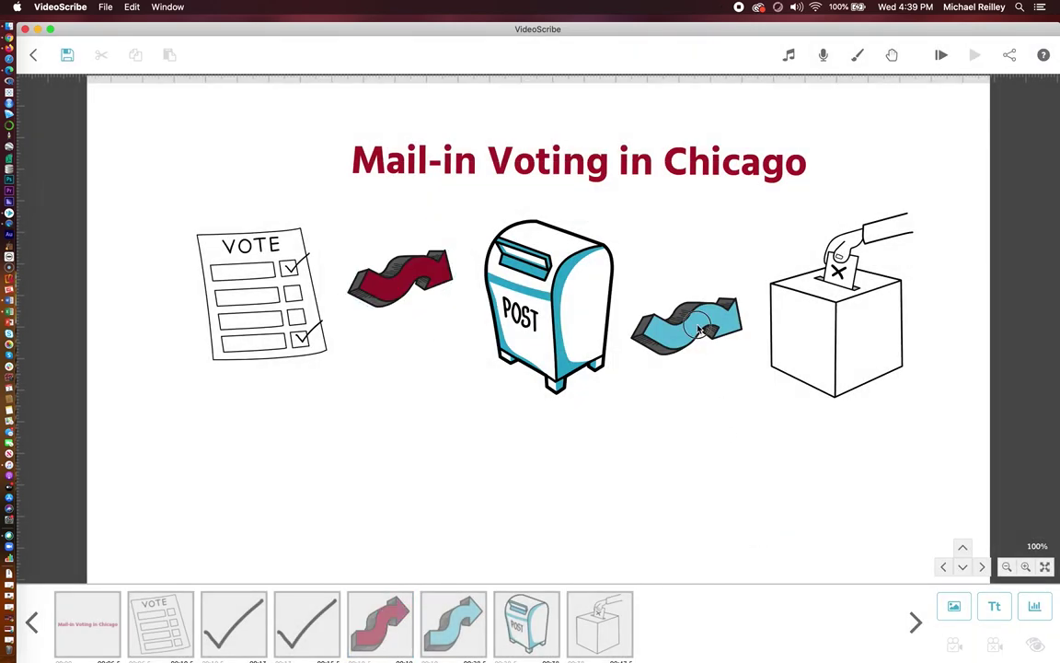
double_click(704, 248)
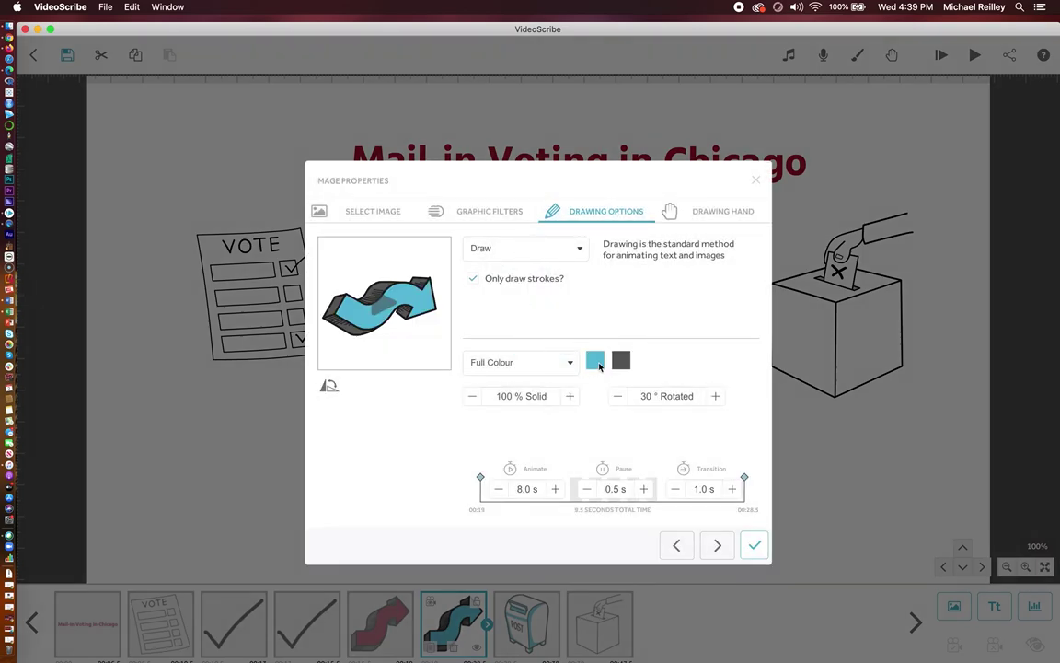
- Colour the second arrow dark red (#9f182c) and cut its animation to 2 s
click(595, 361)
click(482, 242)
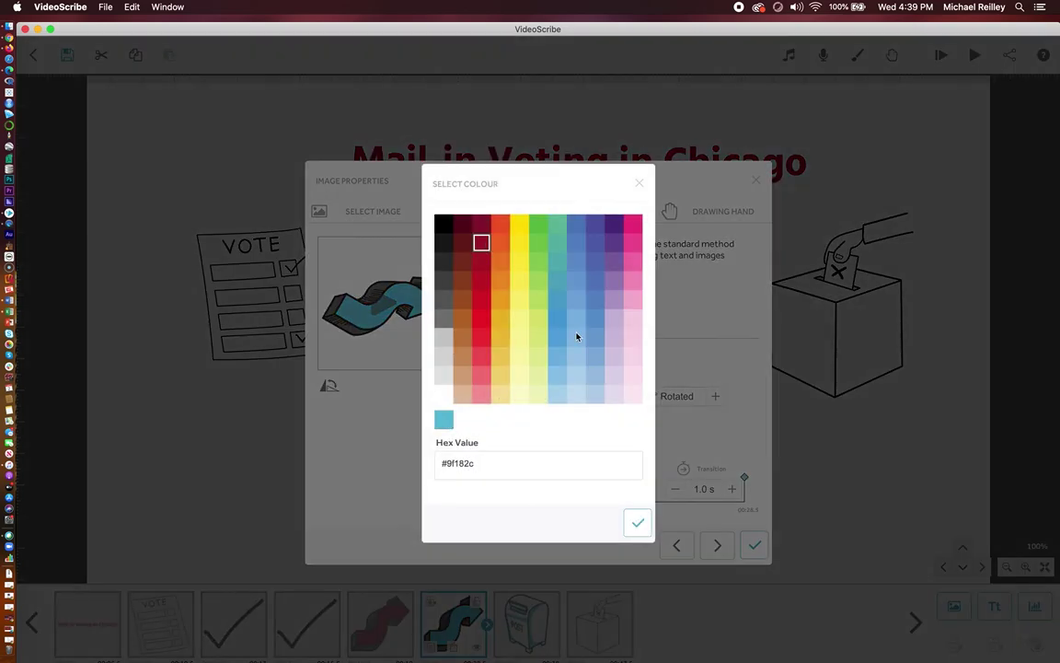
click(637, 522)
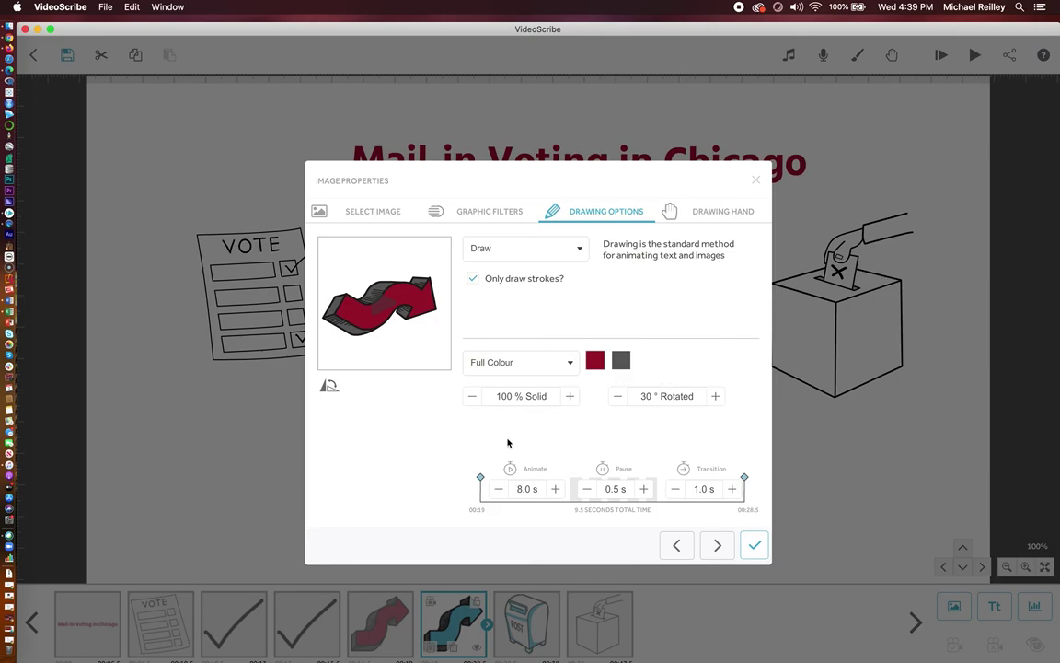
click(498, 489)
click(498, 489)
click(497, 489)
- Set the second arrow's animation style to Fade In and apply
click(579, 250)
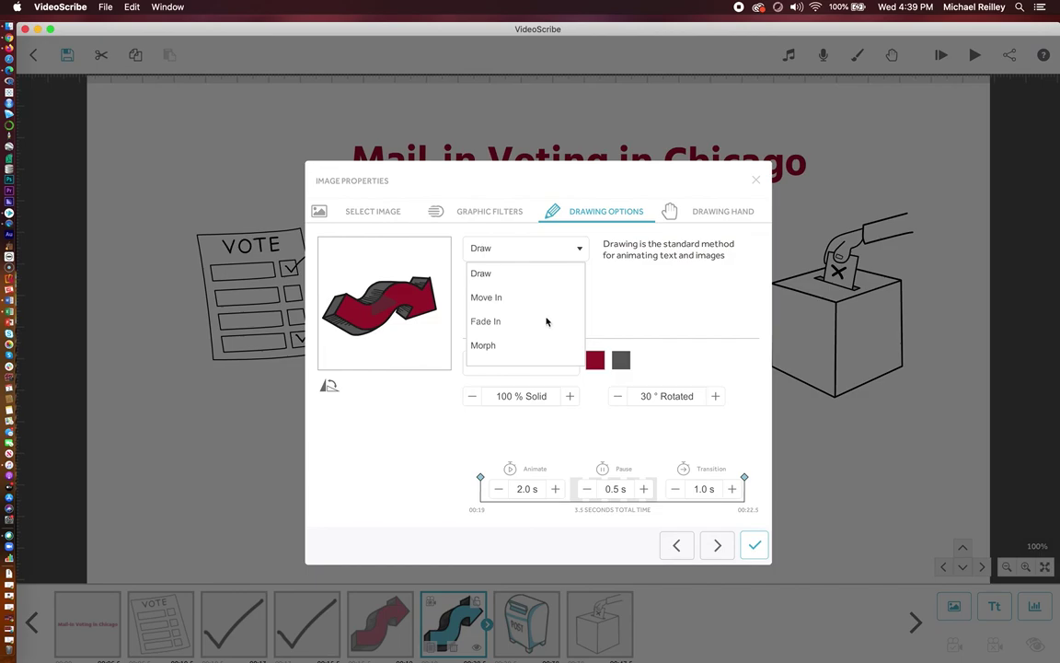
click(483, 346)
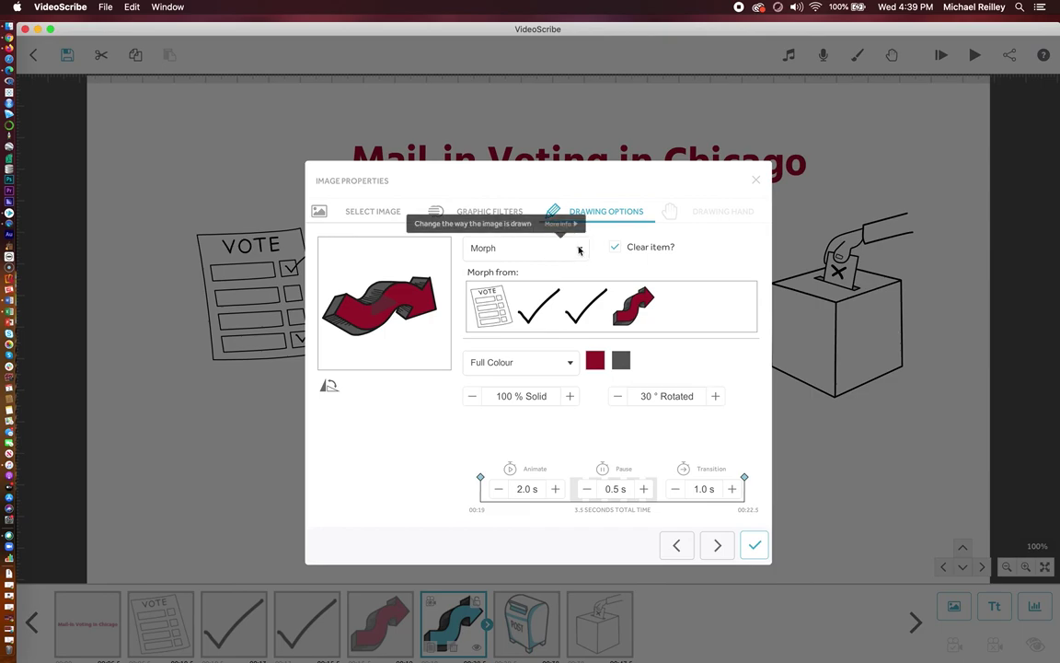
click(551, 251)
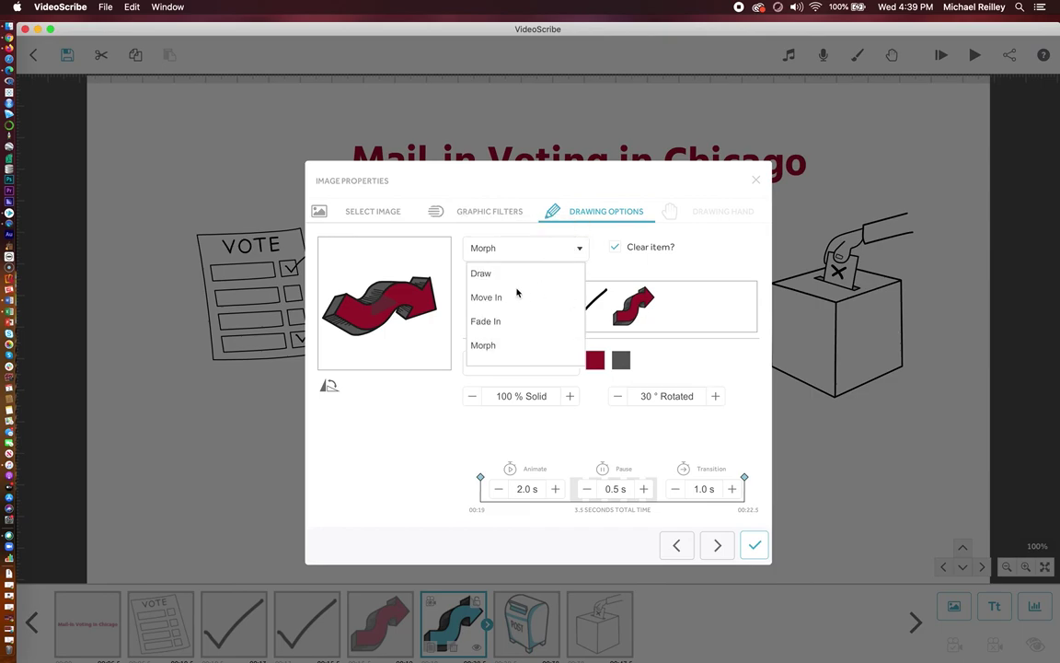
click(497, 320)
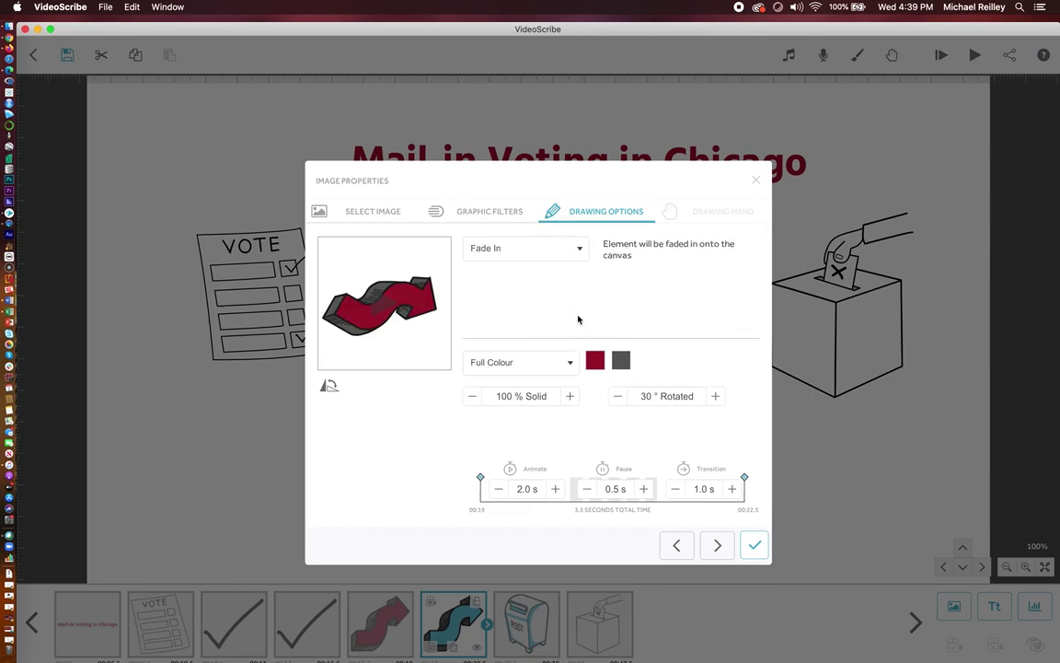
click(752, 545)
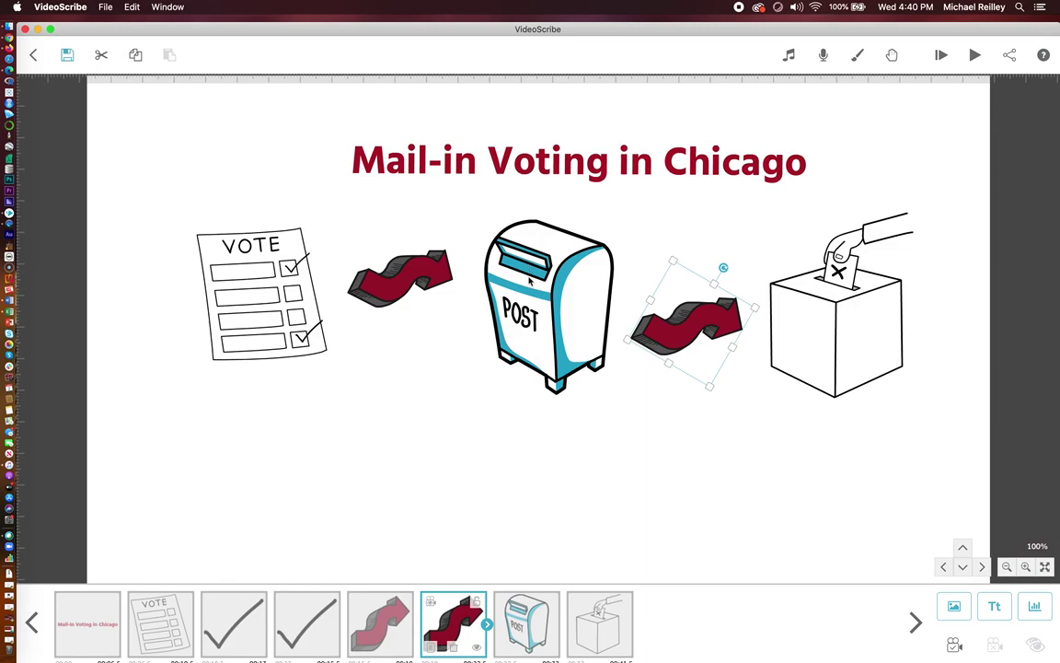
- Move the second arrow after the mailbox in the timeline and save as 'MAIL-IN-VOTING 3'
drag(464, 626, 538, 624)
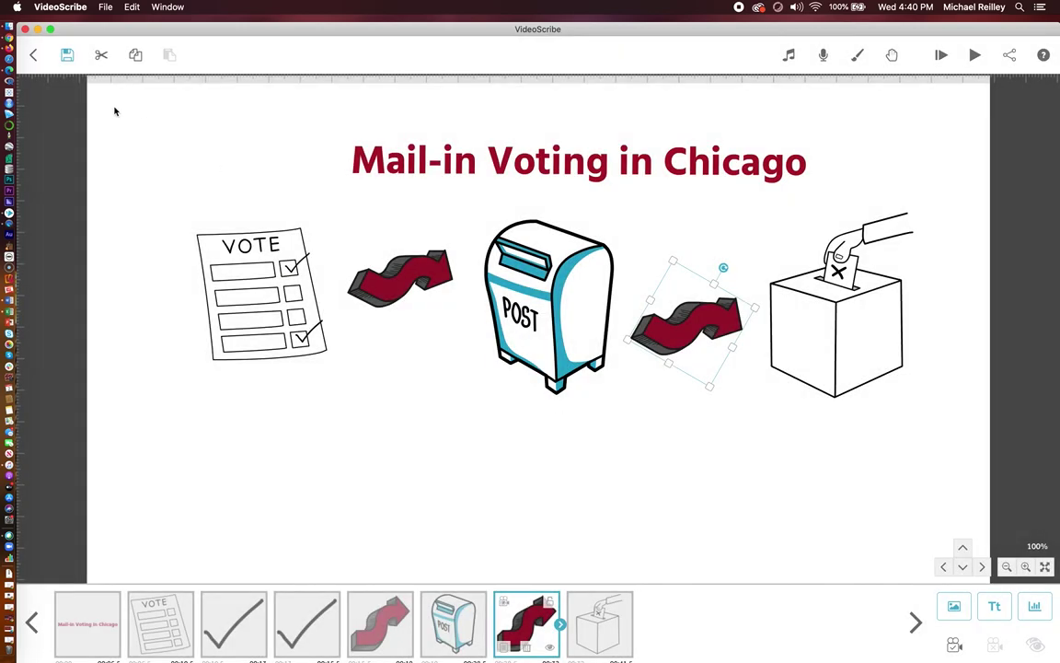
click(66, 57)
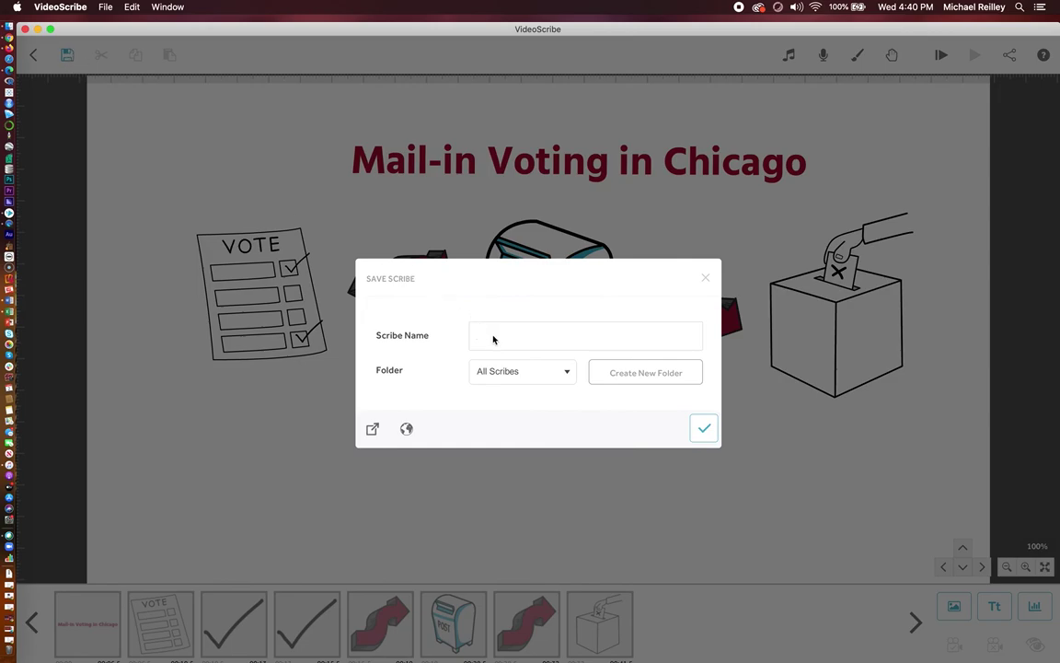
text(MAIL-IN-VO)
text(TING 3)
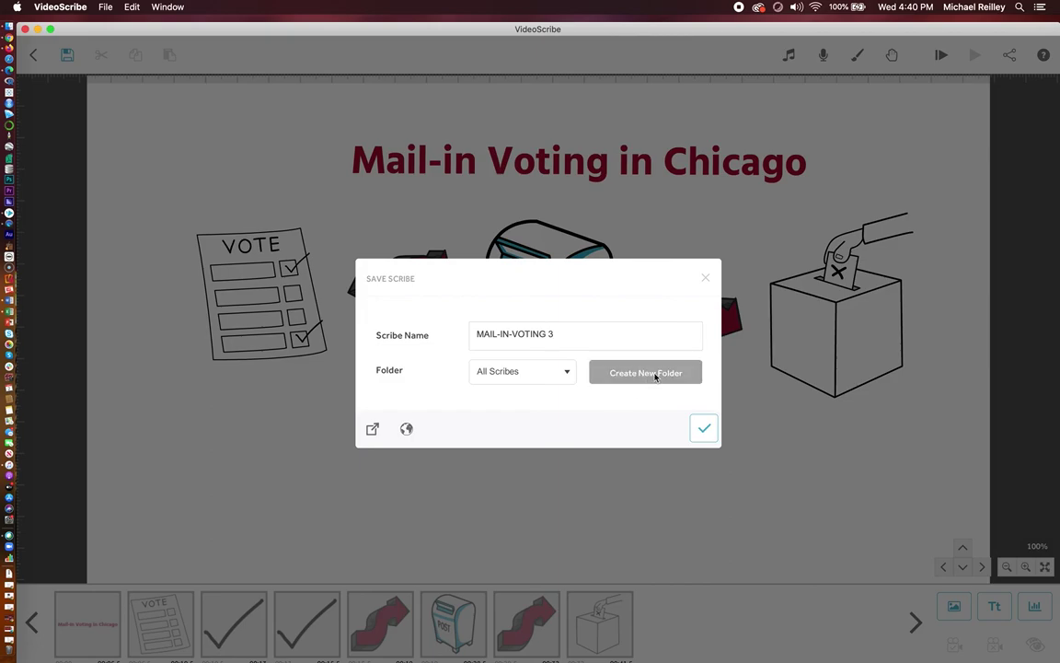
click(703, 428)
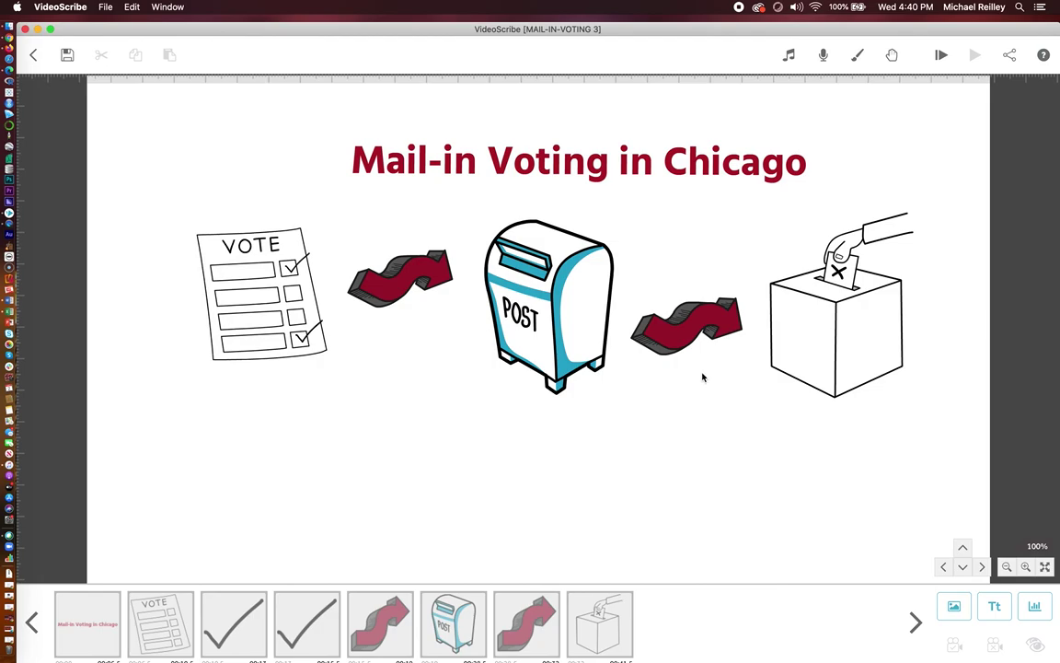
click(789, 55)
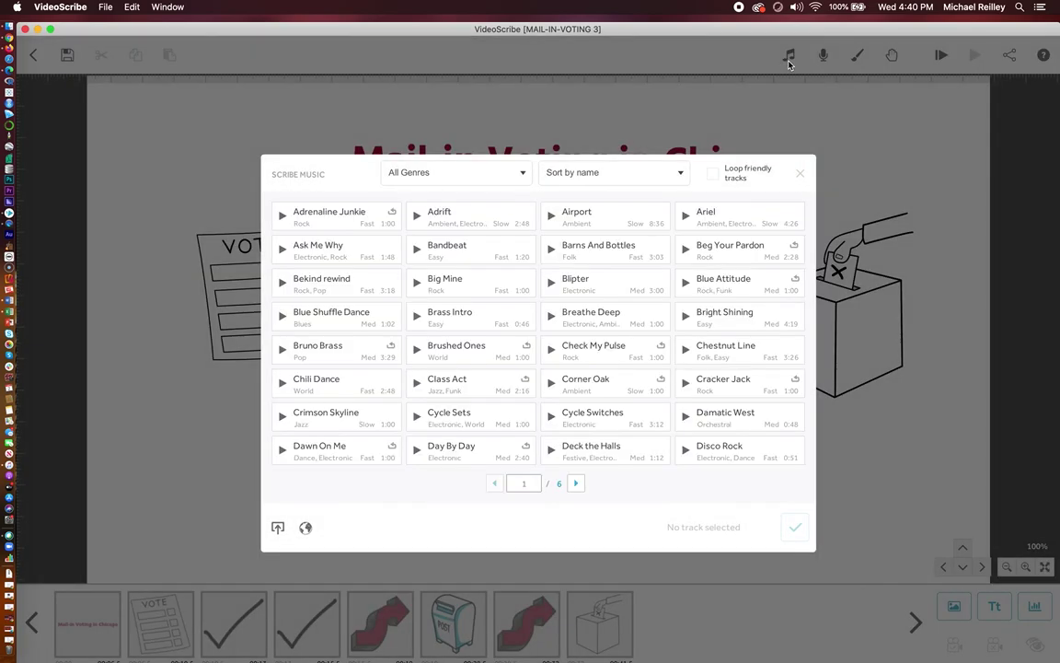
- Pick Flutter Beat from the second page of music tracks as background music
click(727, 217)
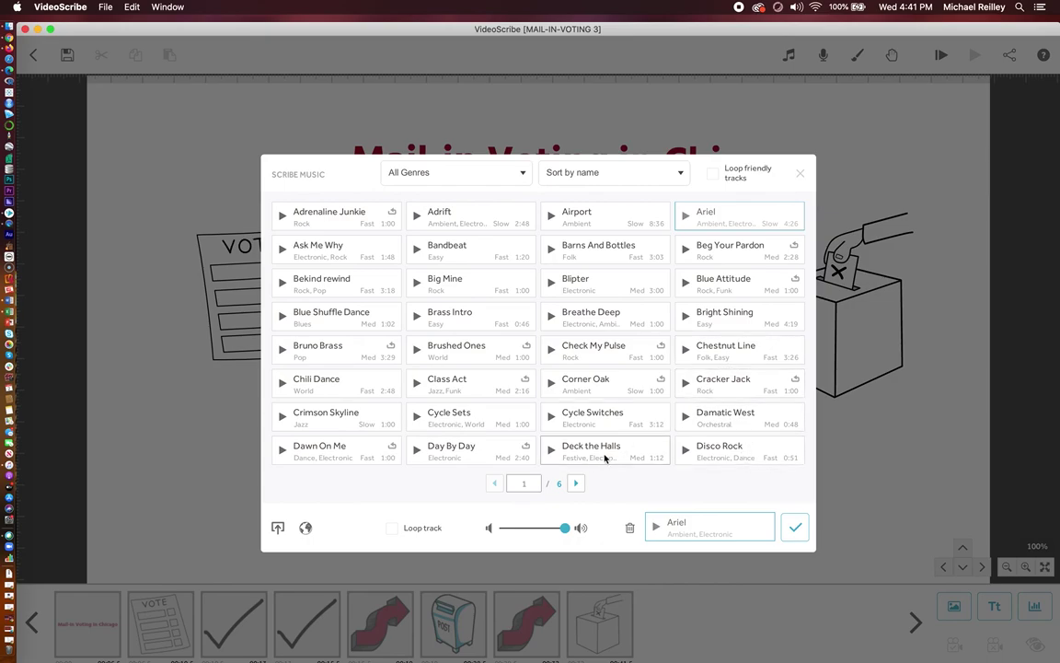
click(578, 483)
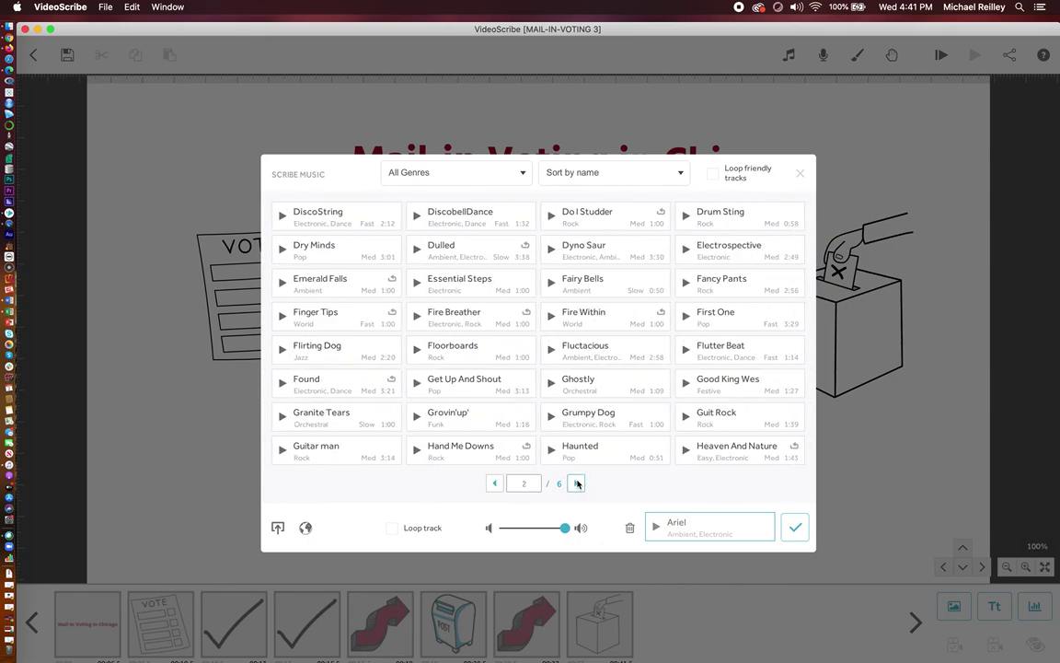
click(711, 350)
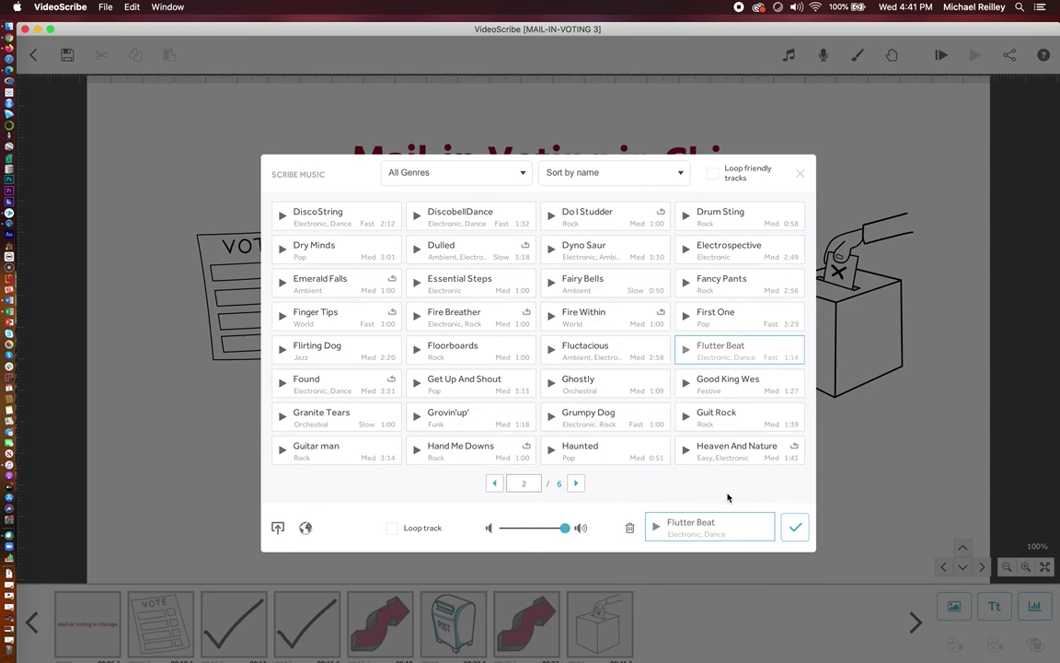
click(796, 528)
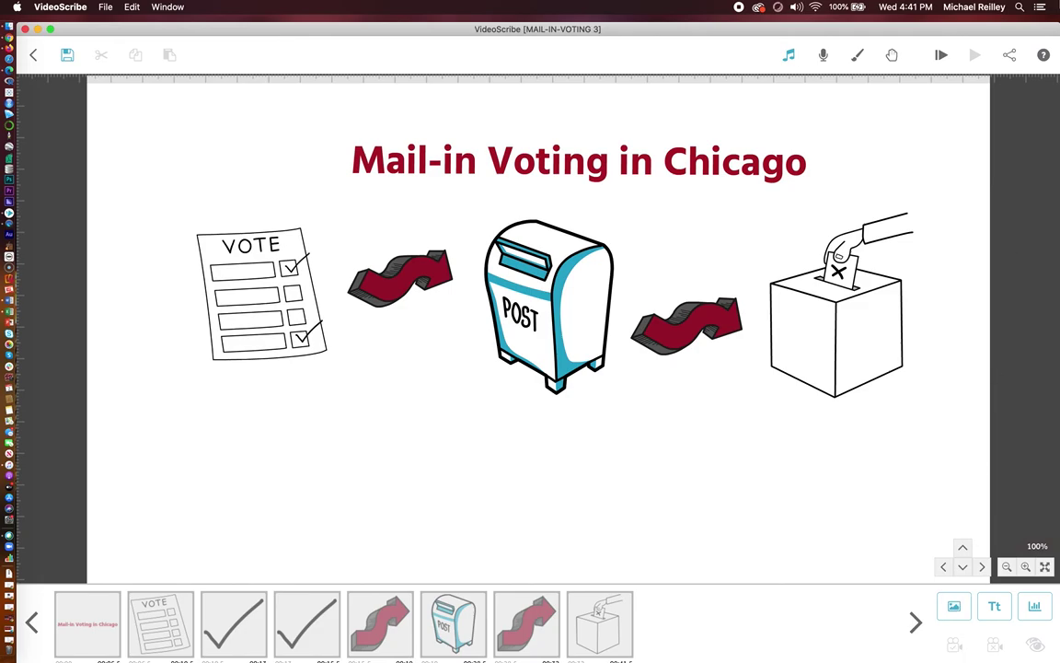
click(940, 55)
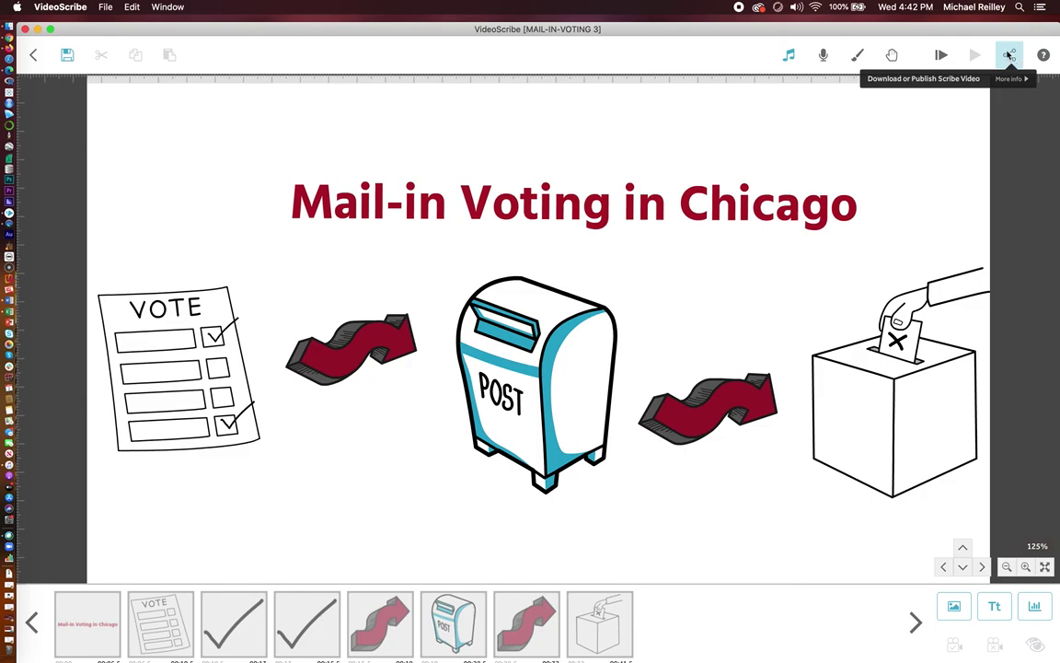
- Render the scribe as a QuickTime MOV (640, 25 fps), then request cancelling the render
click(1009, 56)
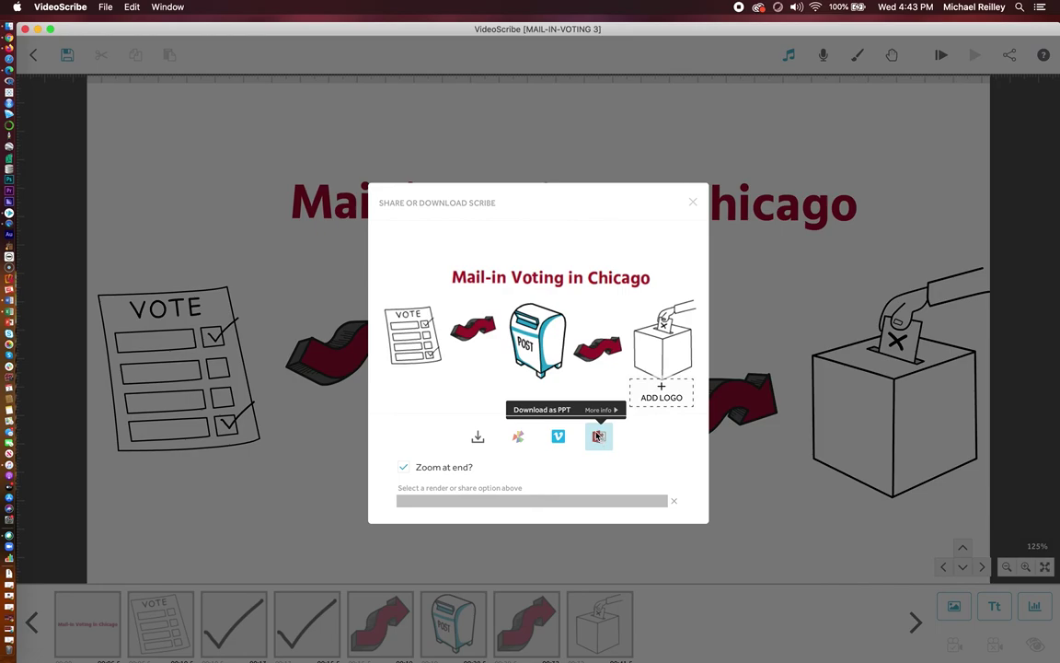
click(479, 435)
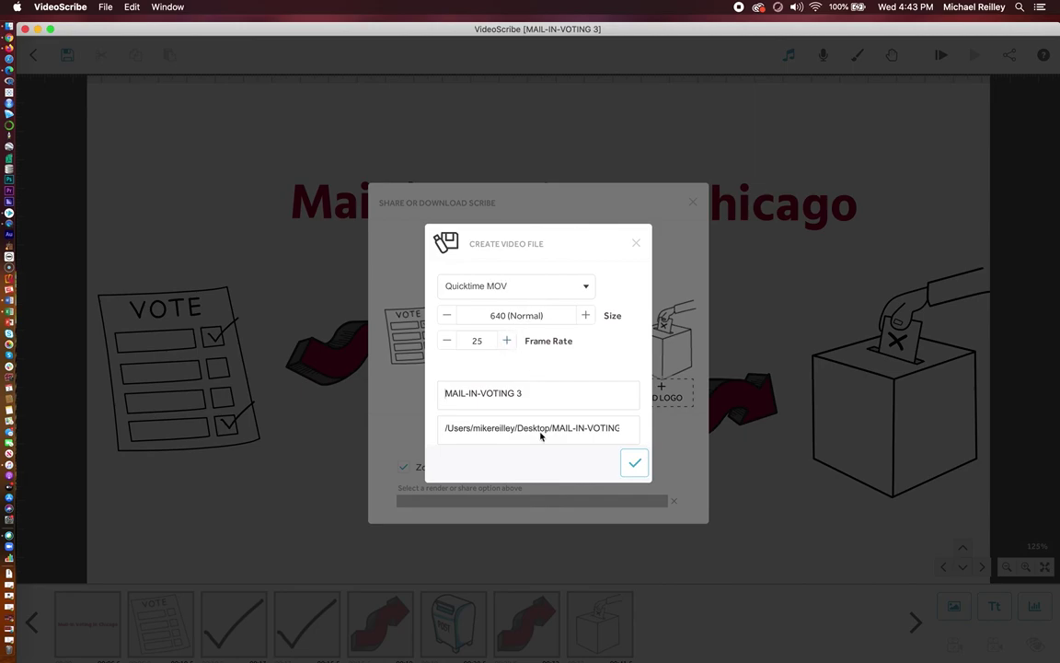
click(633, 462)
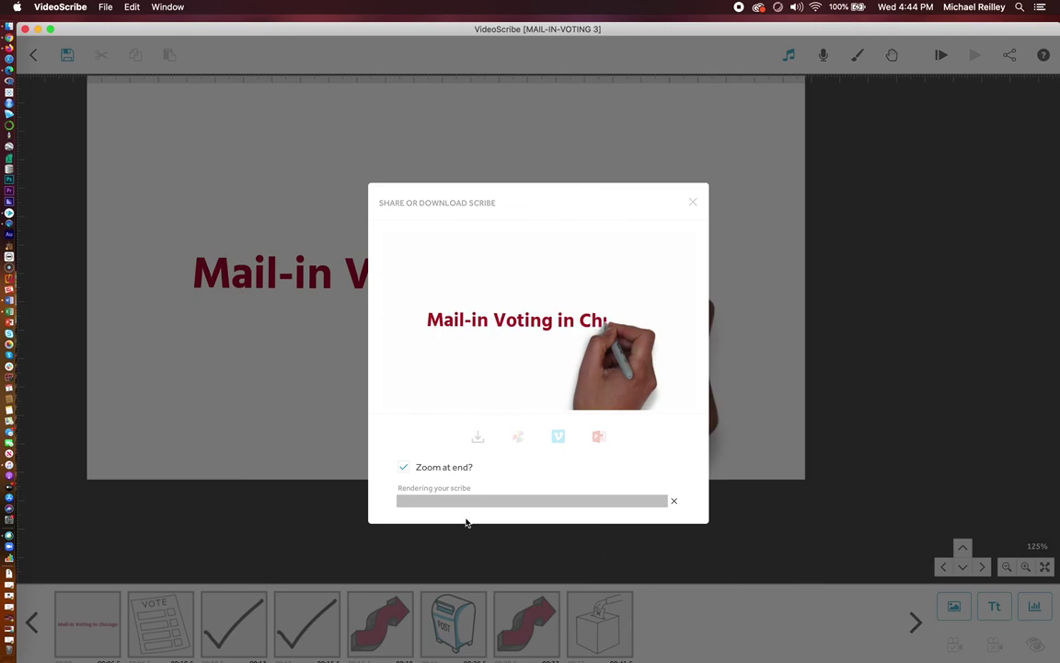
click(673, 501)
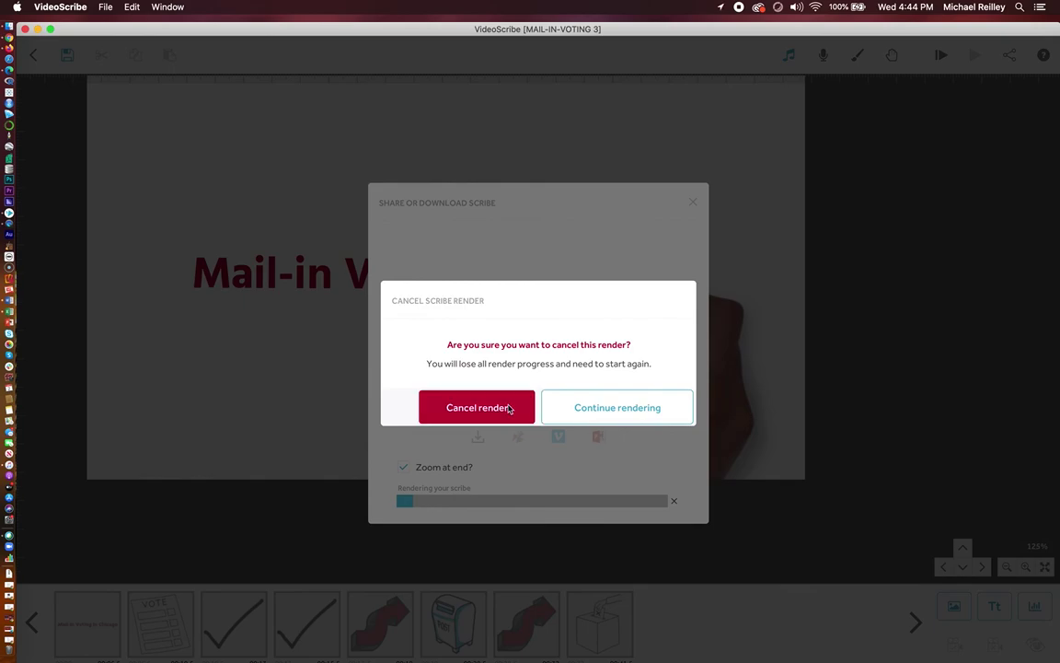
- Confirm cancelling the render to return to the editable mail-in voting scene
click(509, 409)
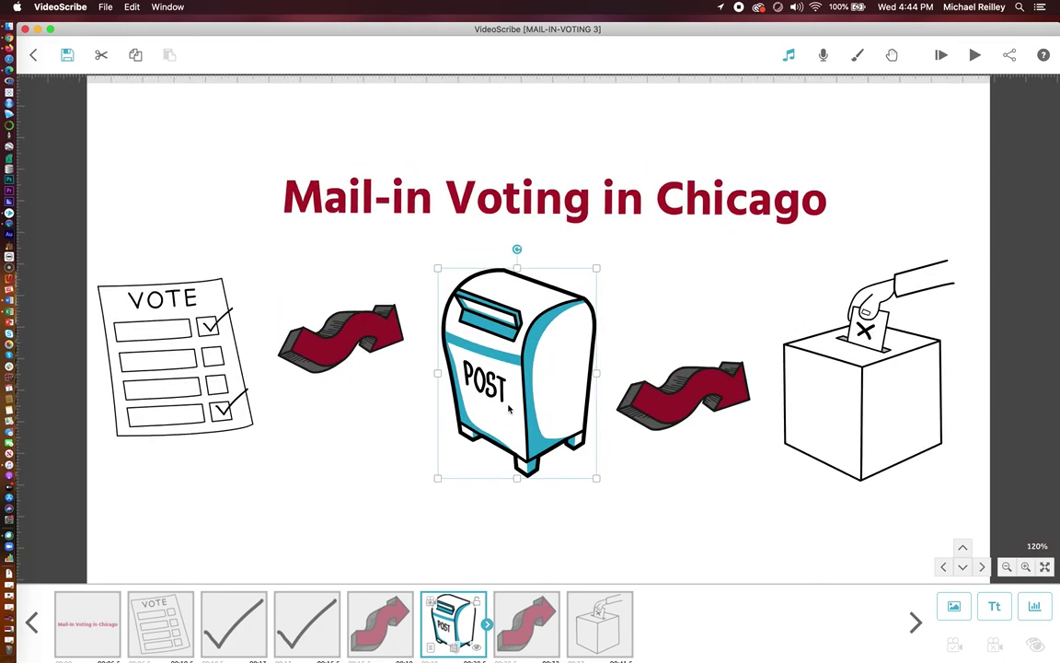